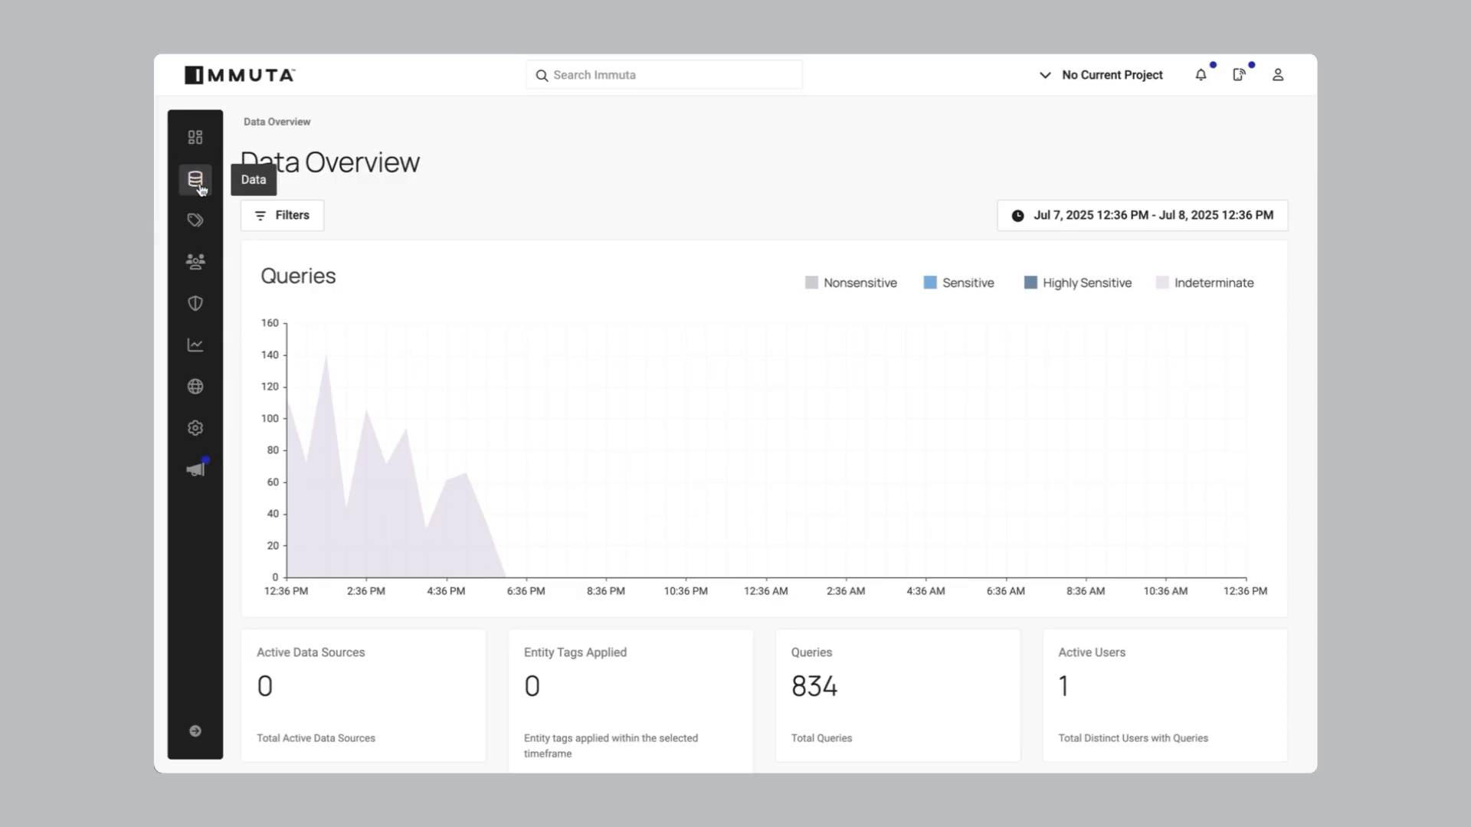
Open jzerbe-tokyo-db1 under the jzerbe-lf connection and scroll through its 11 tables
click(283, 270)
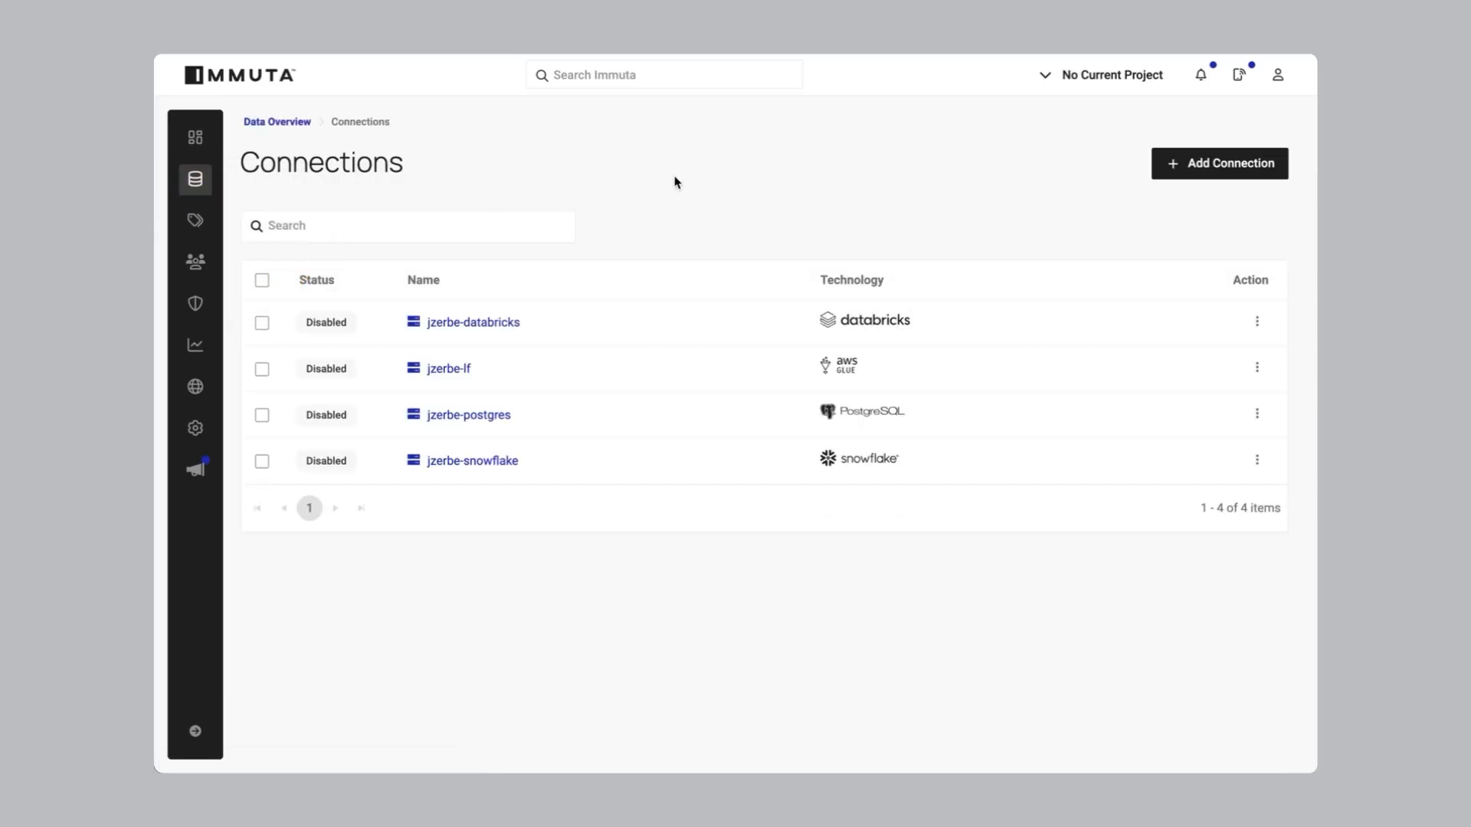
click(449, 370)
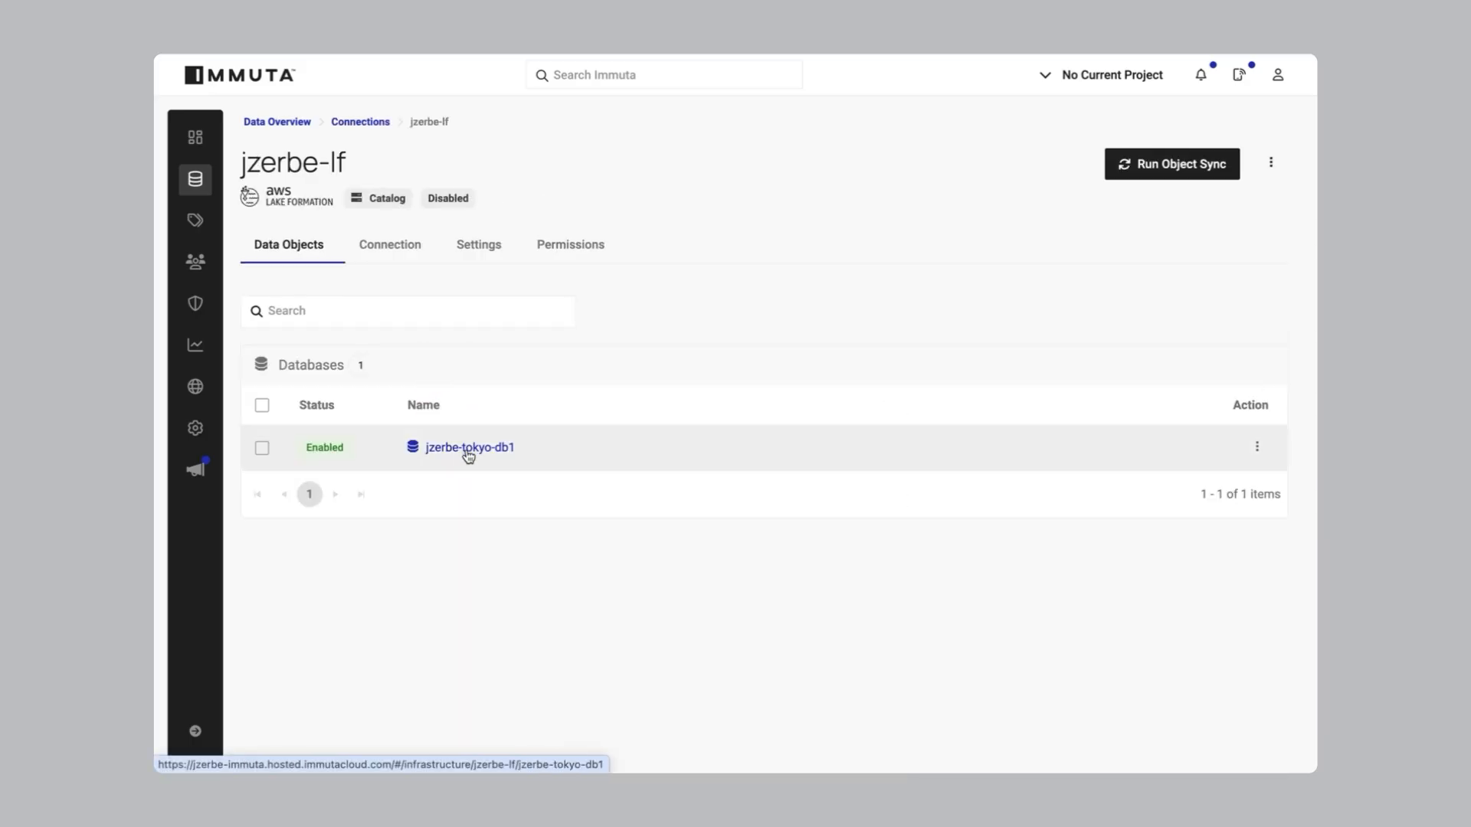
click(468, 457)
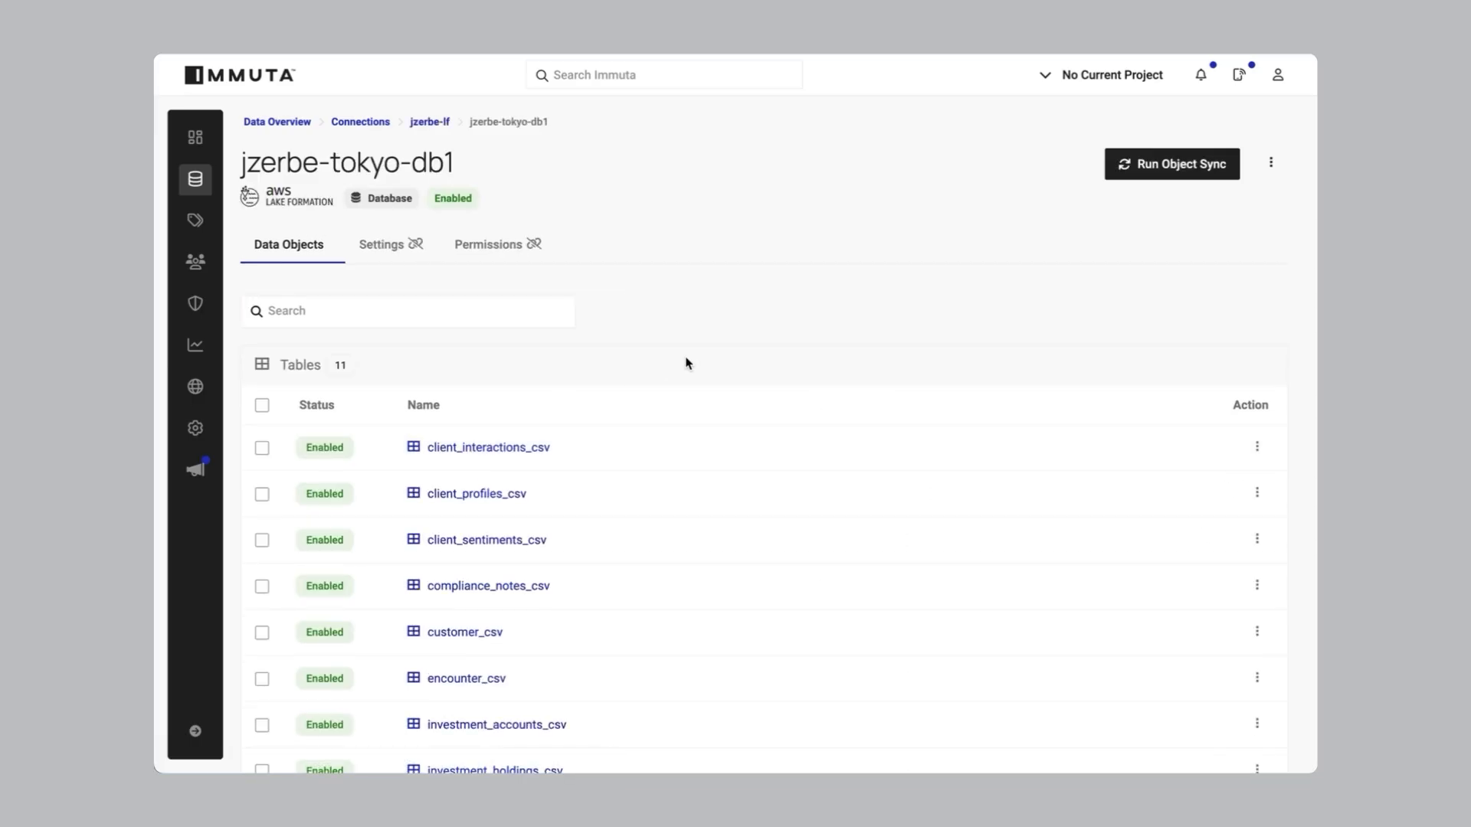
scroll(687, 363, down, 3)
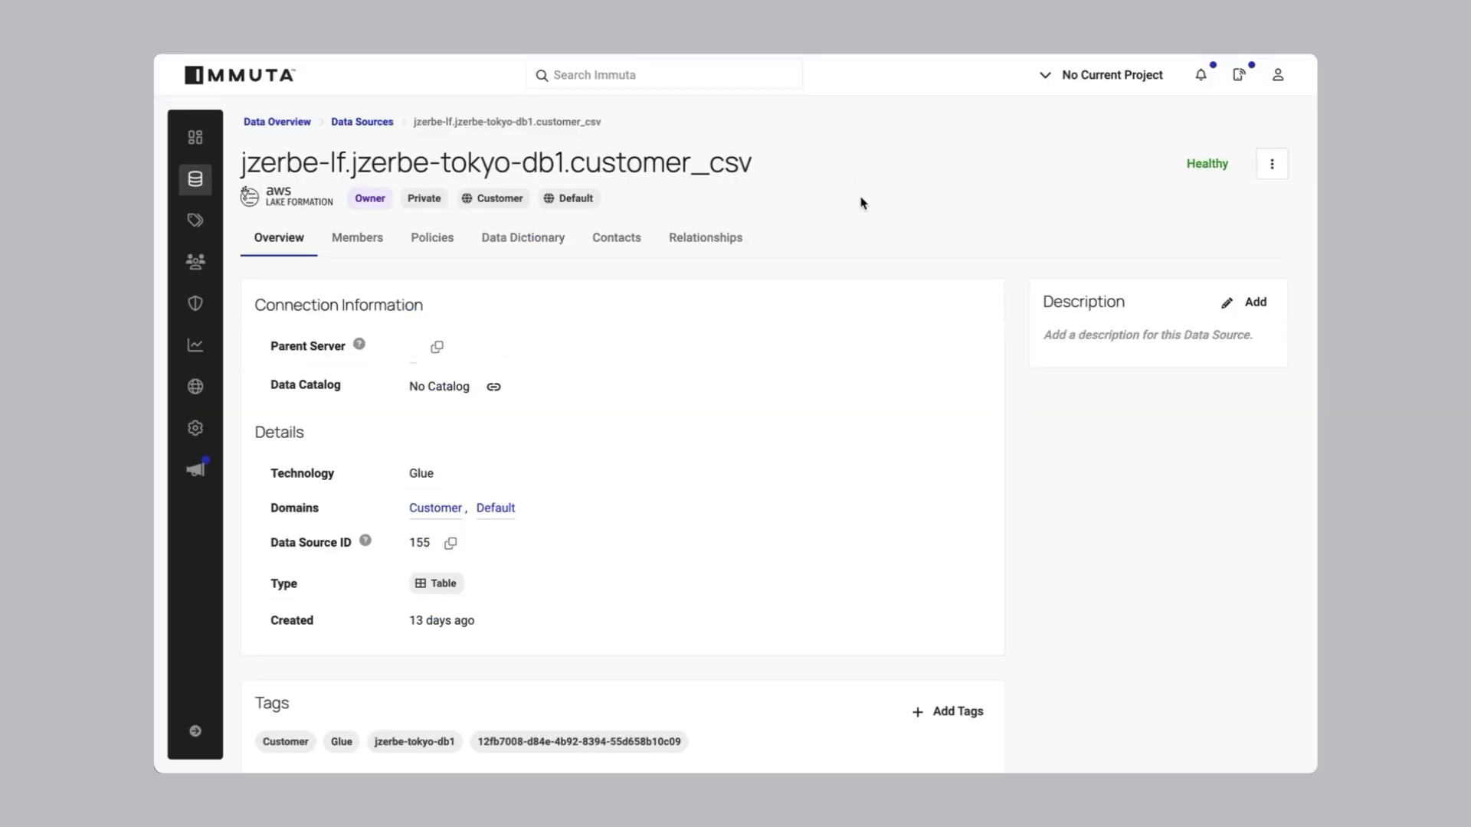
Read the customer_csv info cards for its Marketplace ID, Glue and Customer tags
mouse_move(546, 743)
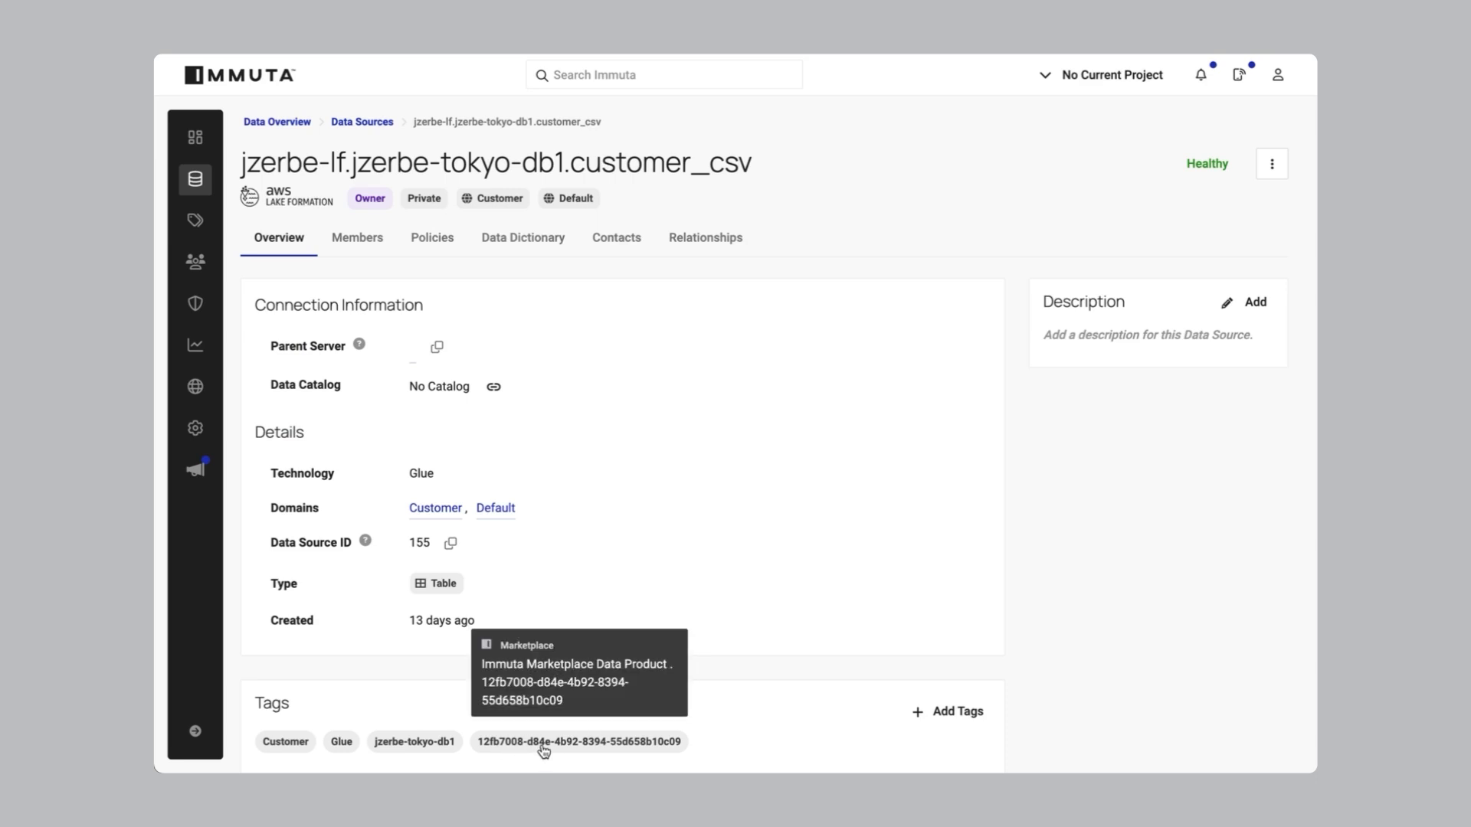
mouse_move(427, 745)
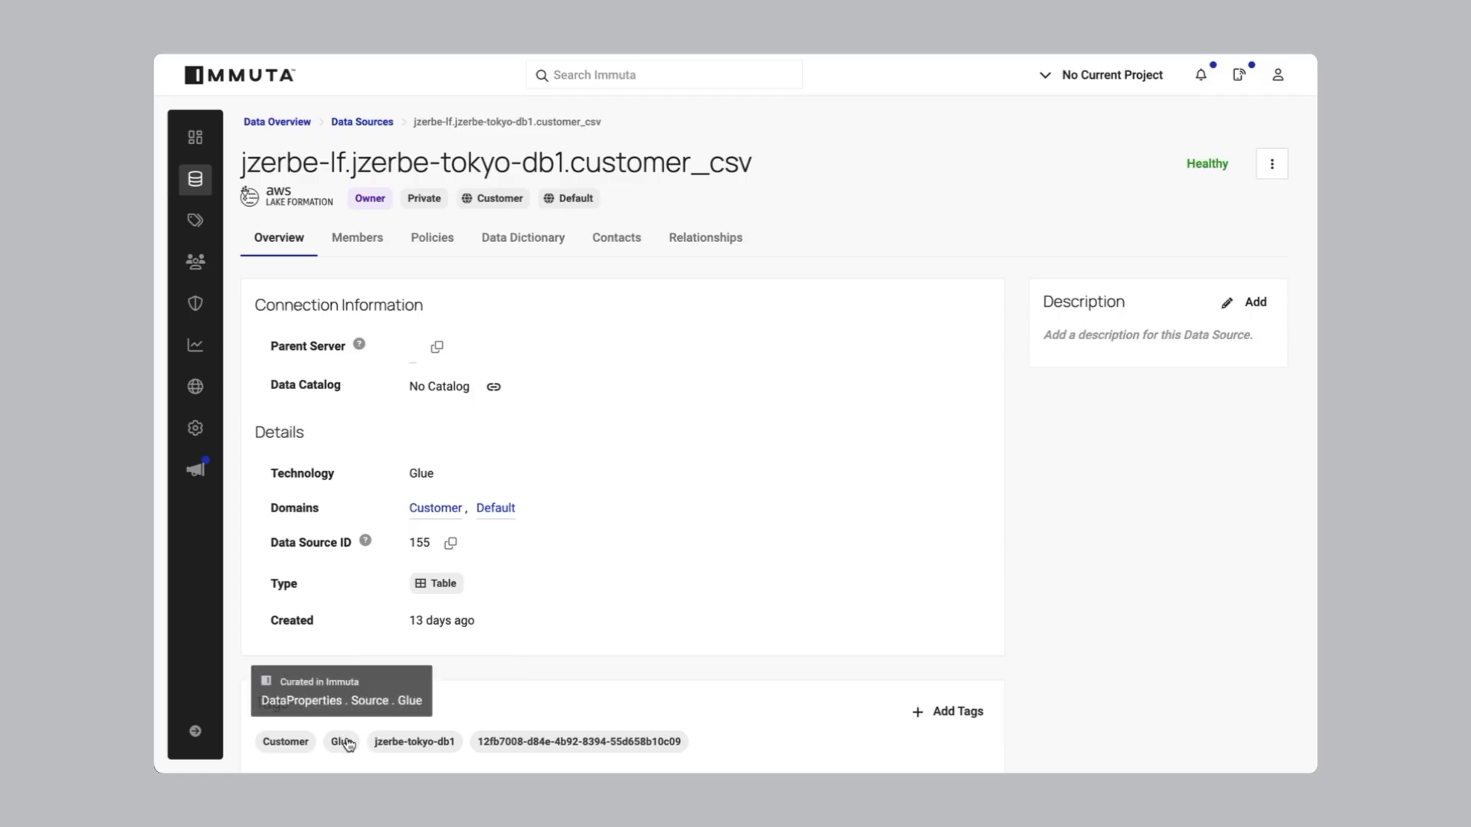
mouse_move(292, 748)
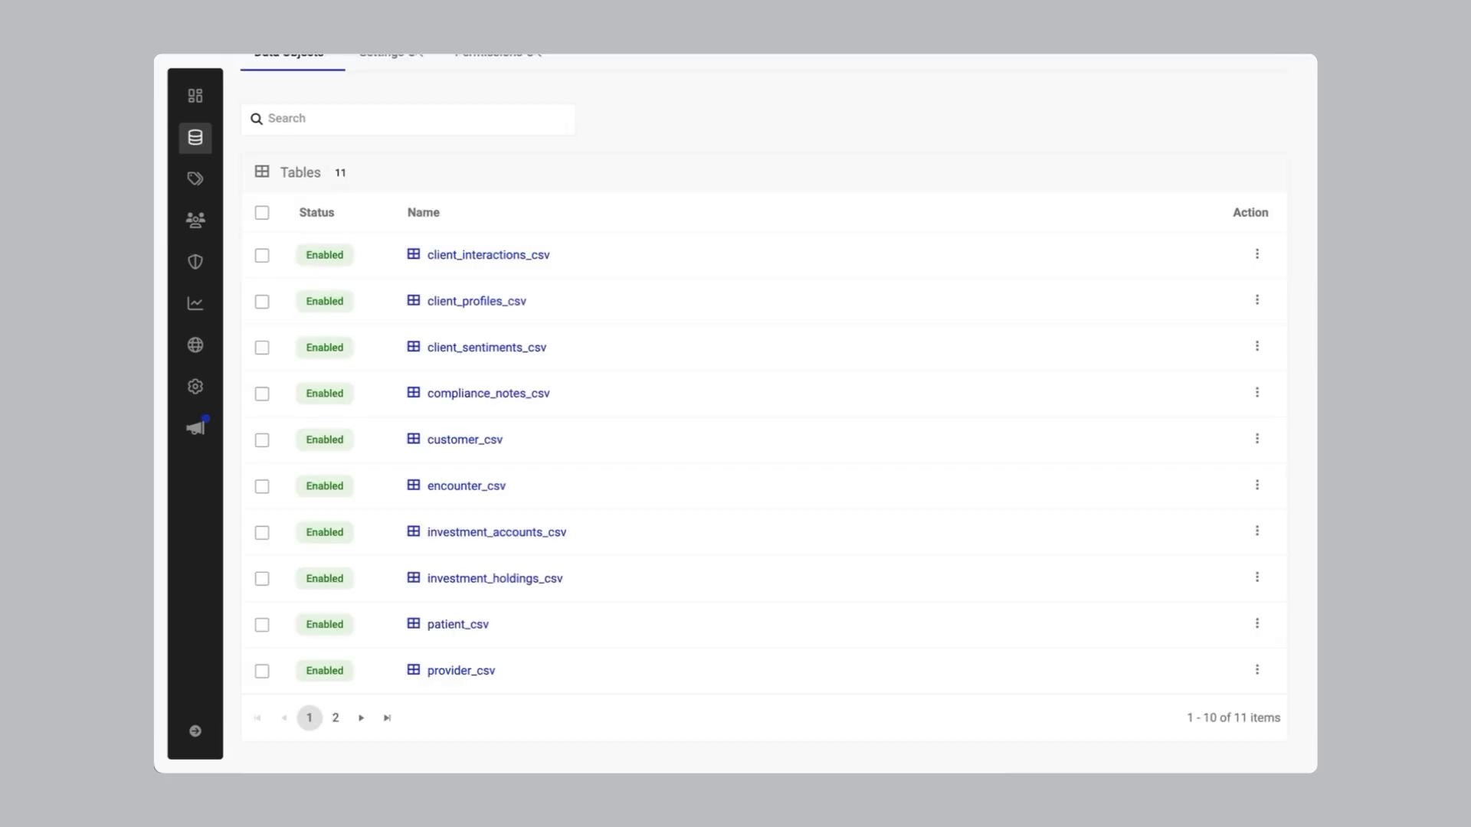
Show the jzerbe-tokyo-db1 Settings and Permissions tabs listing users and groups with access
scroll(408, 141, up, 1)
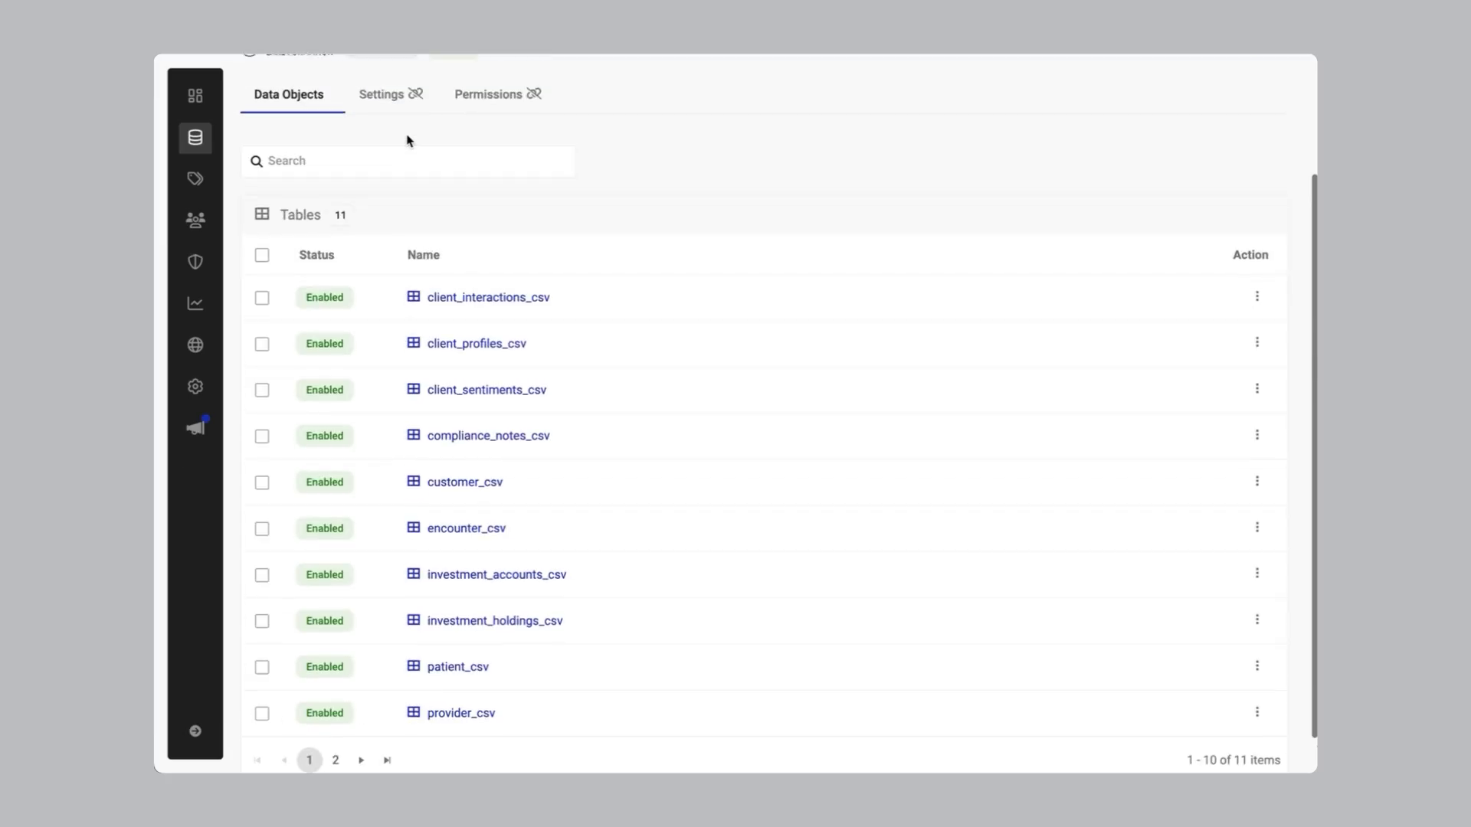
click(382, 93)
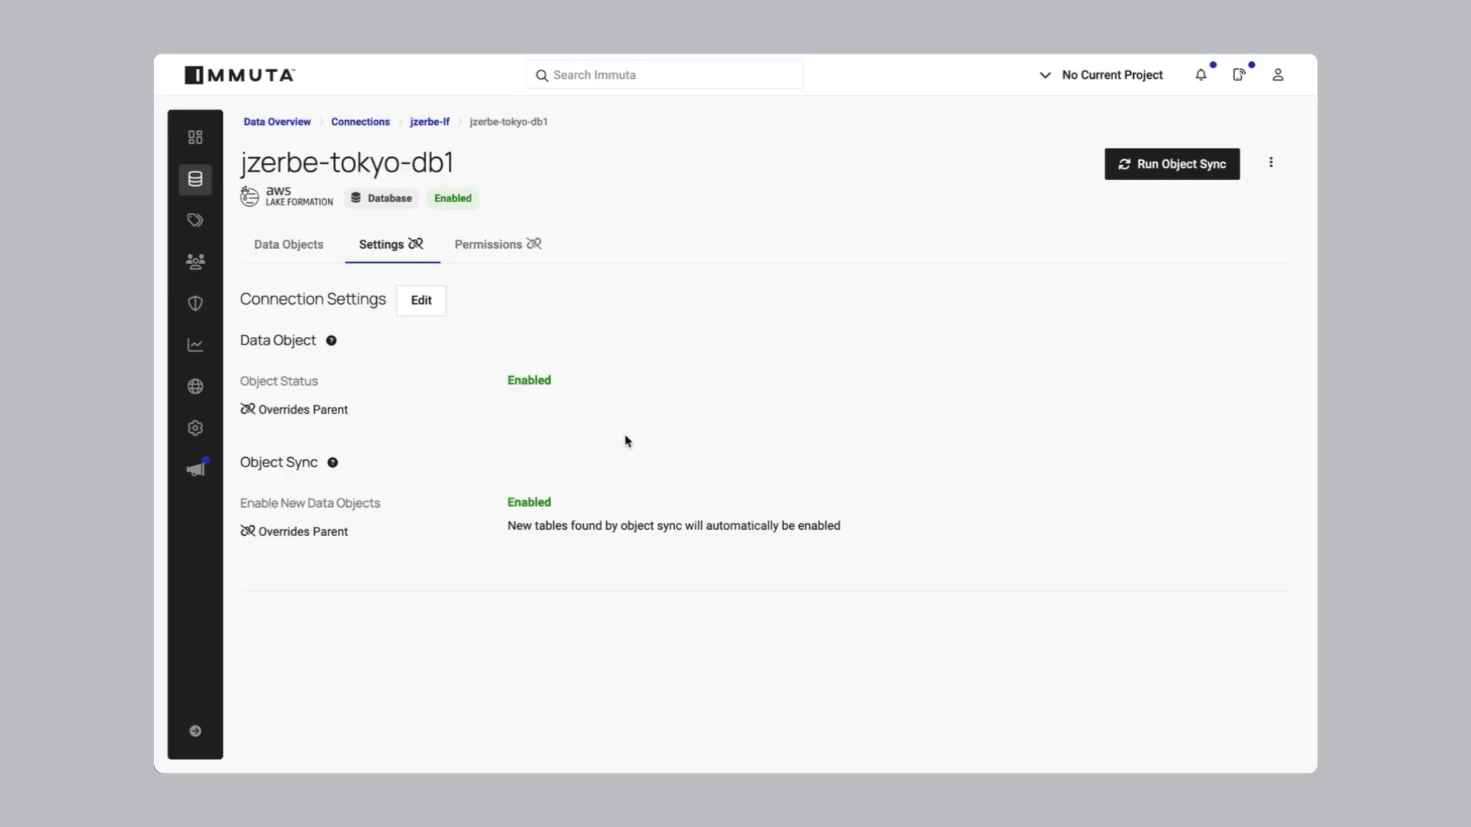
click(476, 243)
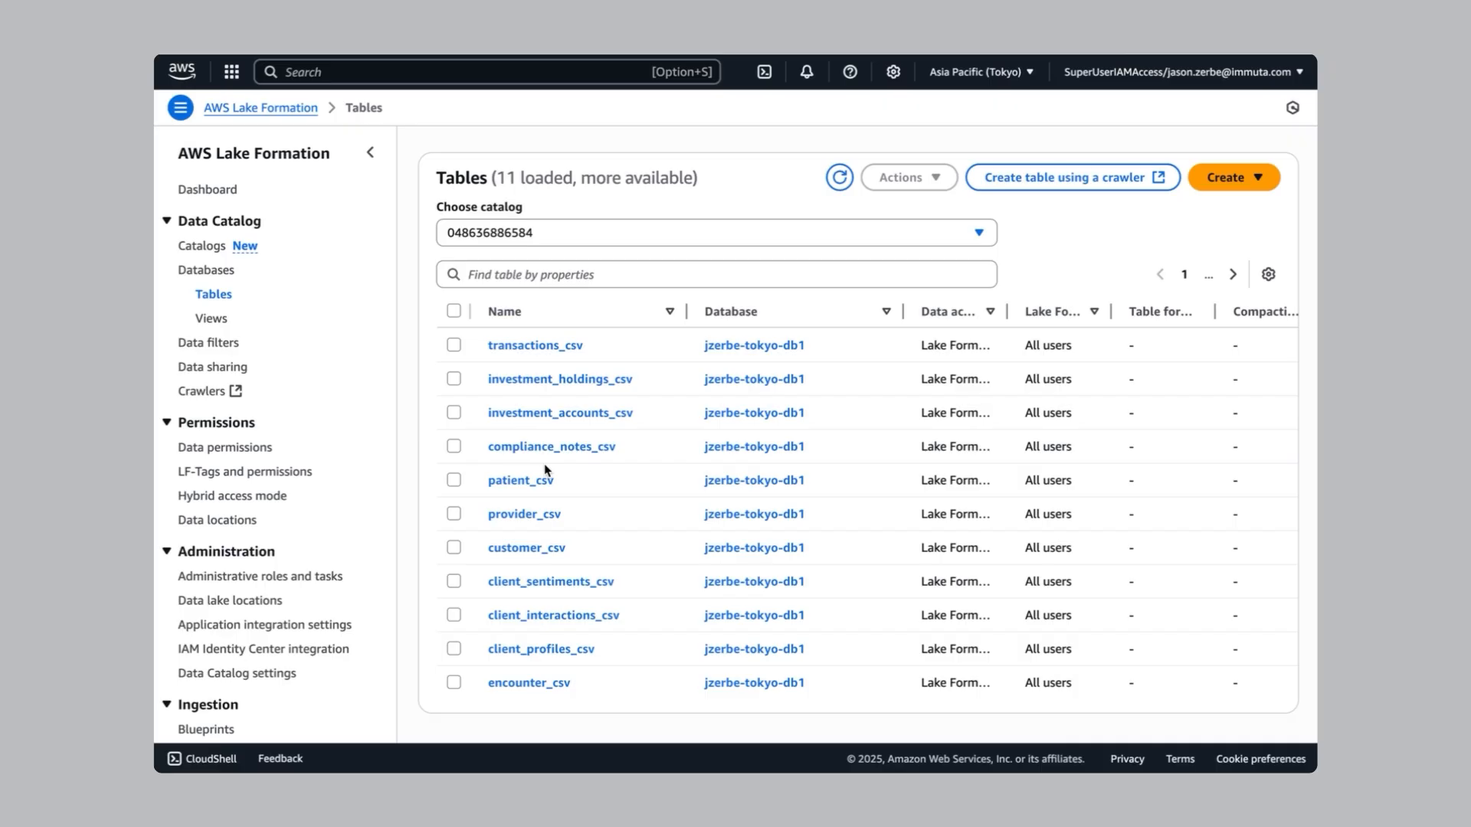
Open the customer_csv table and review its schema columns and their Immuta LF-Tags
click(546, 551)
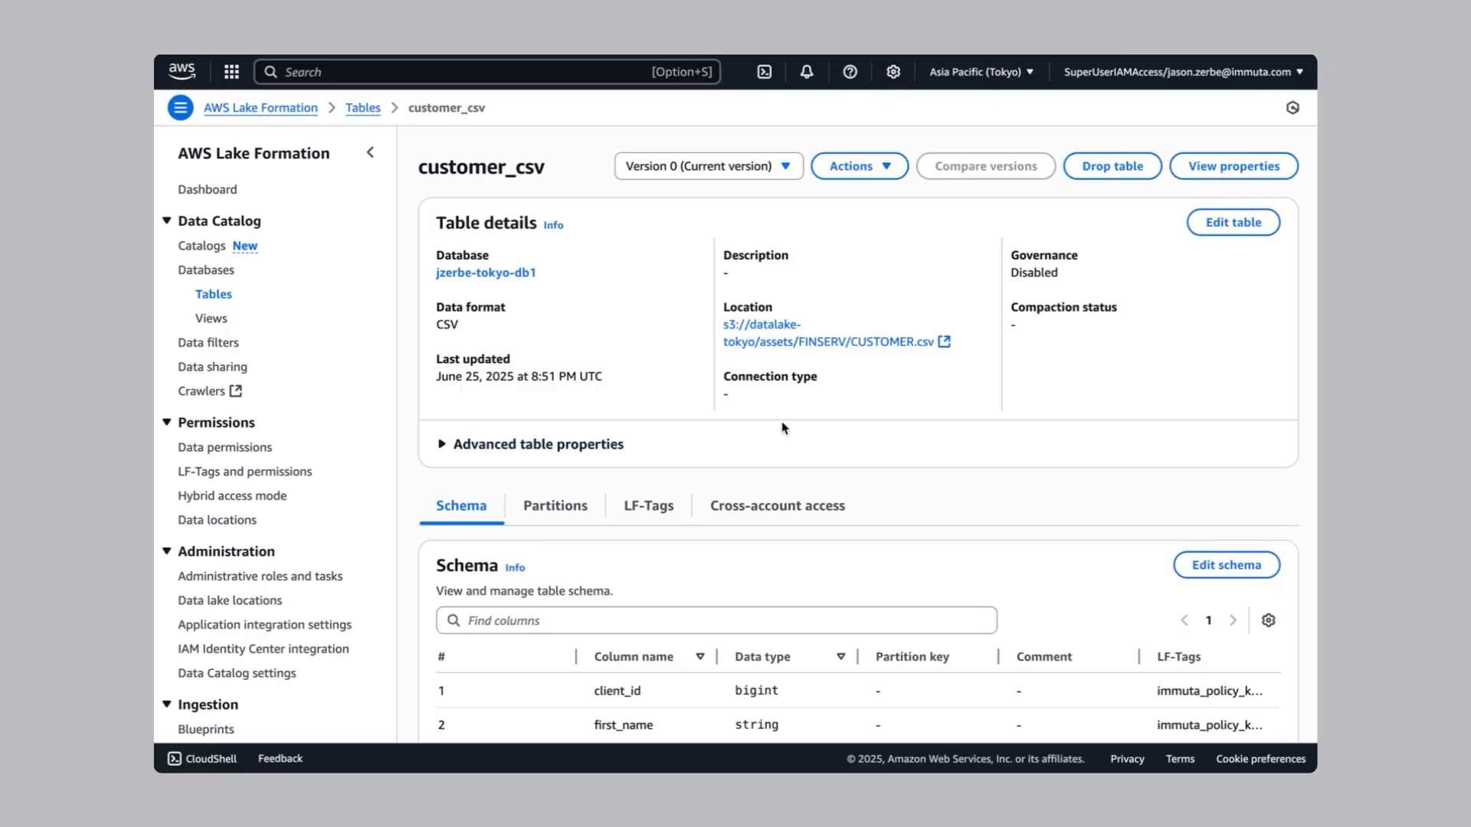
scroll(729, 439, down, 2)
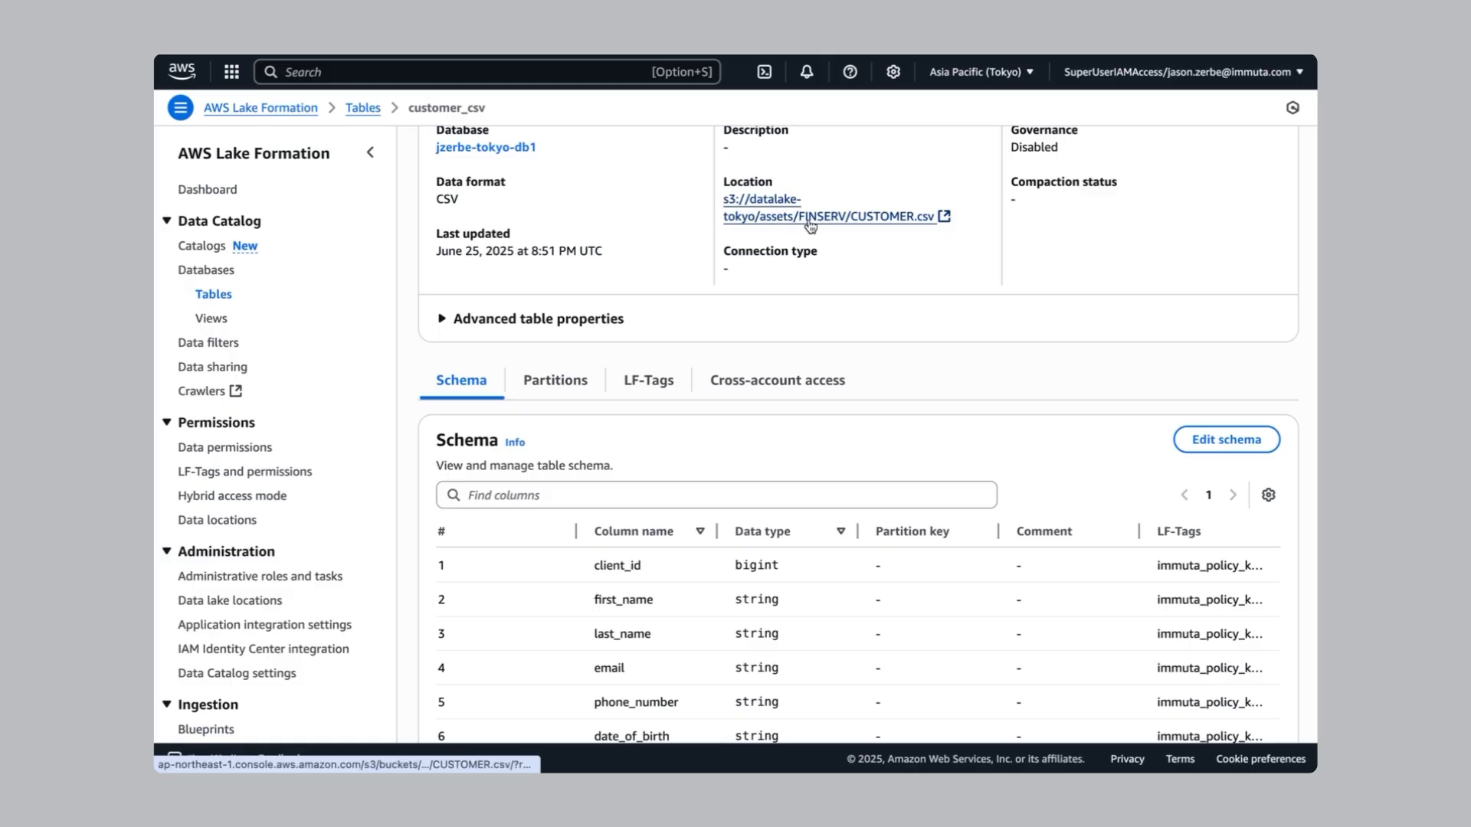
scroll(1022, 442, down, 5)
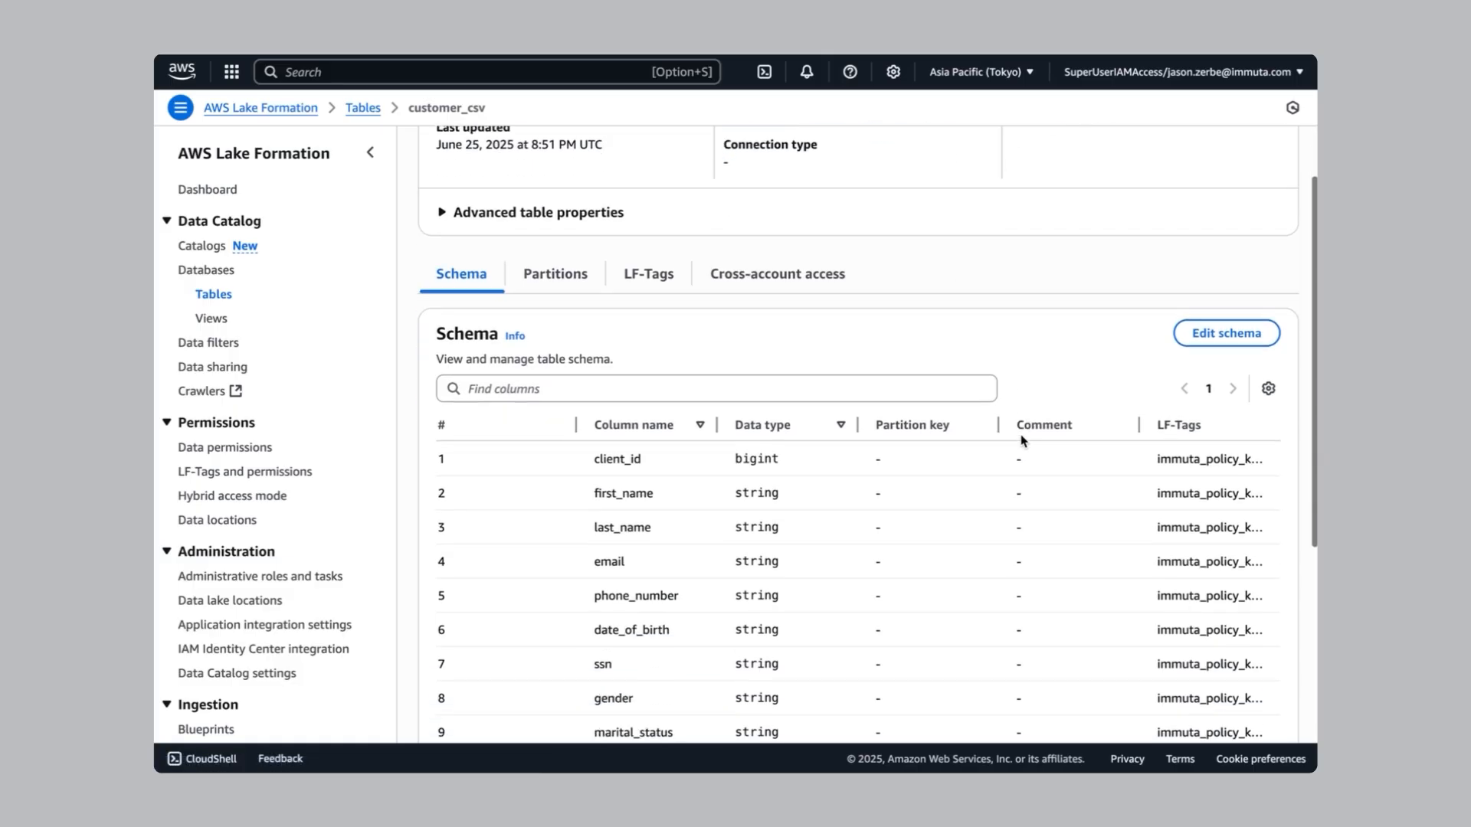
scroll(1021, 442, down, 1)
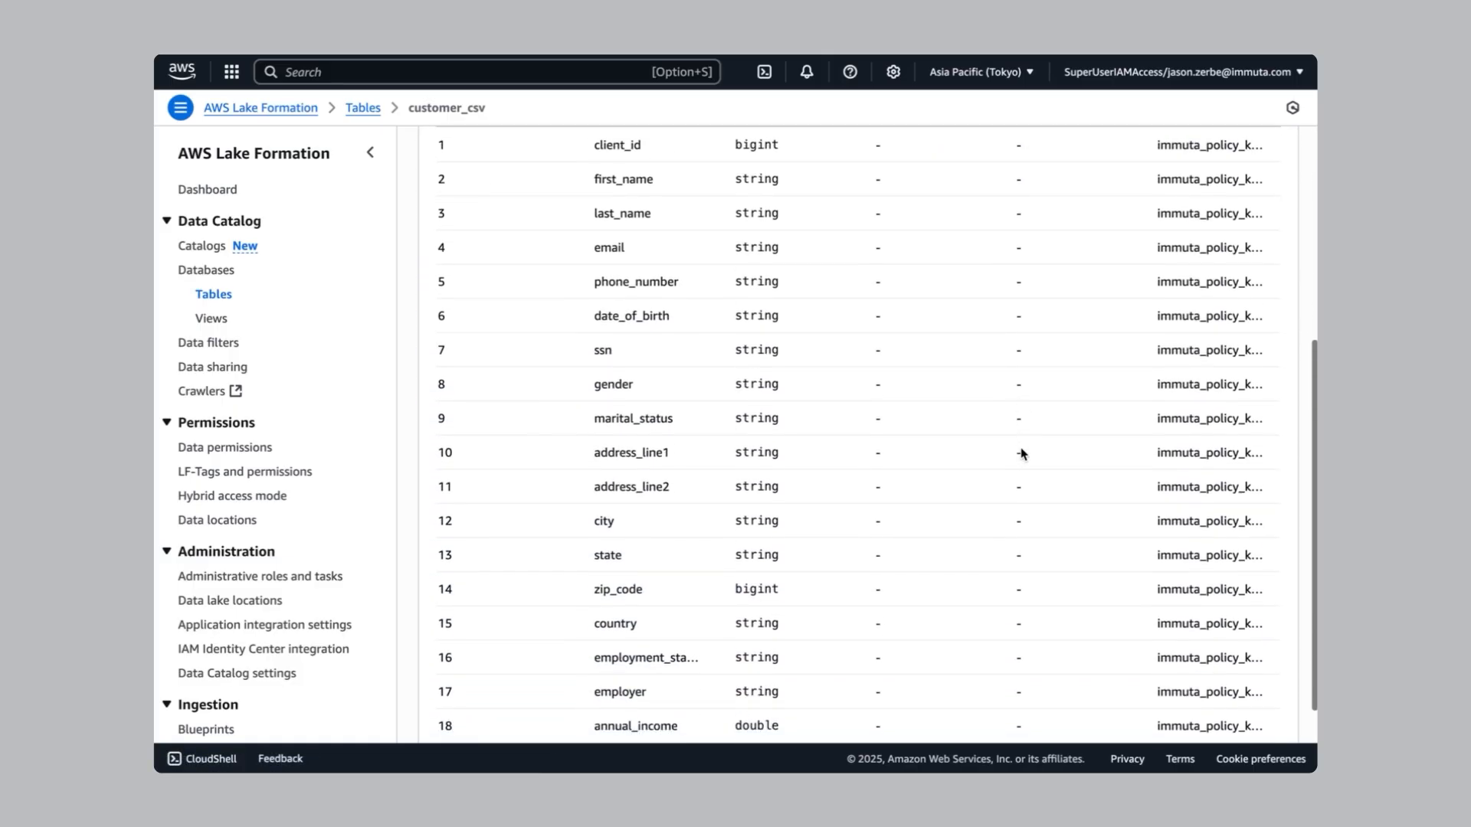
scroll(1020, 449, up, 5)
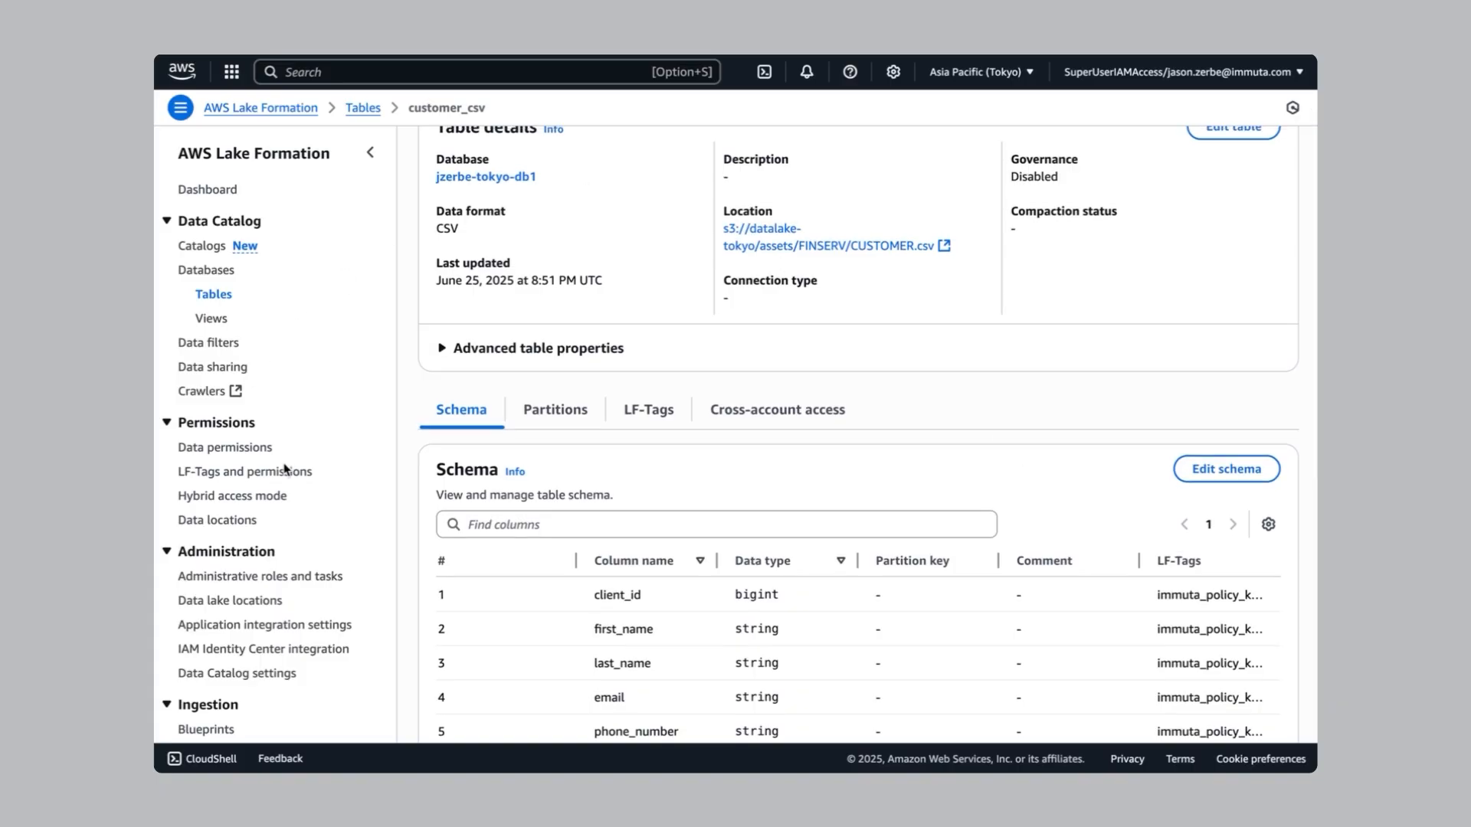
Reload the Data permissions list and widen the Principal column to show full names
click(256, 456)
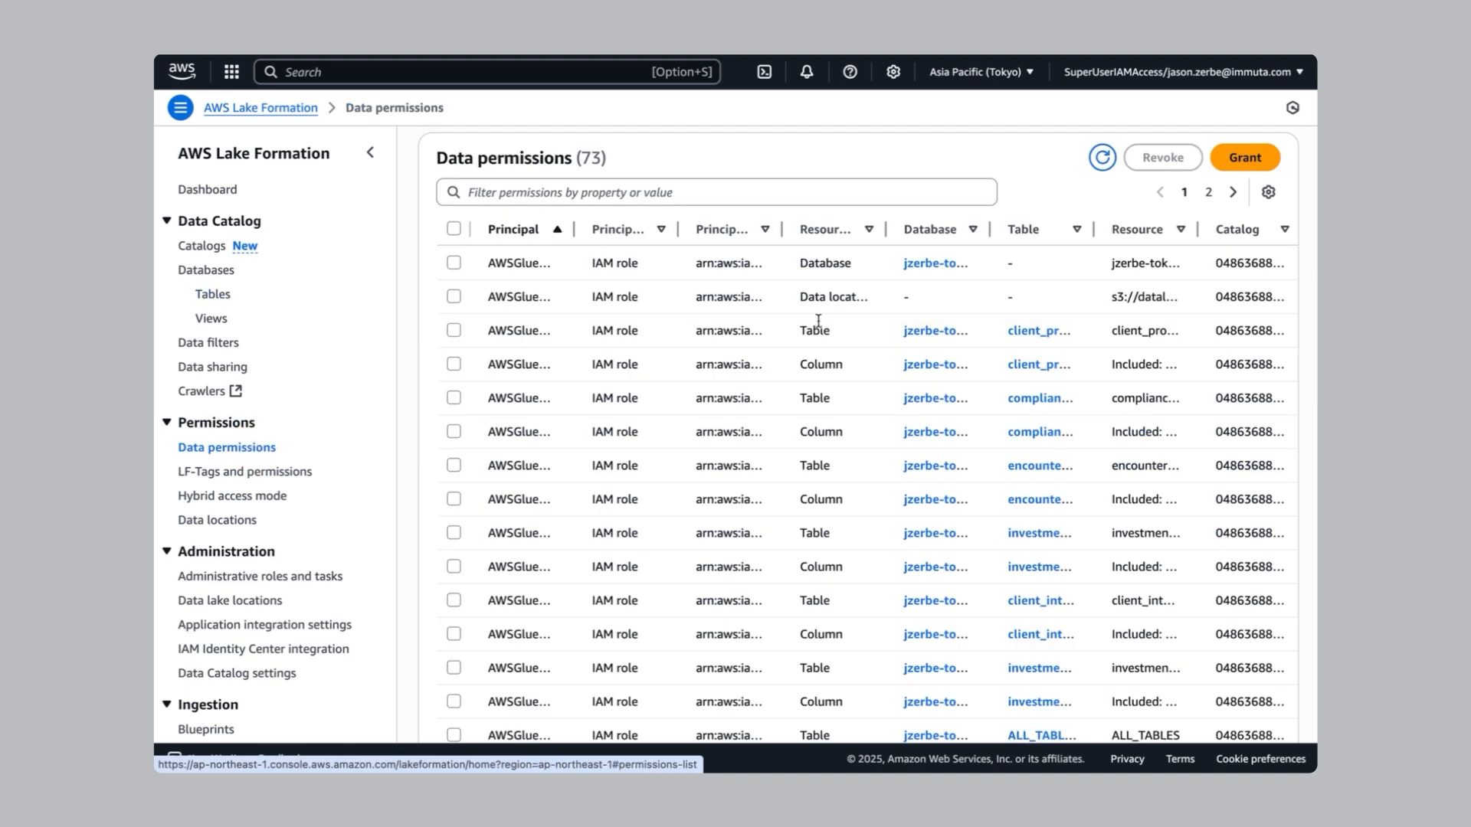
click(1101, 162)
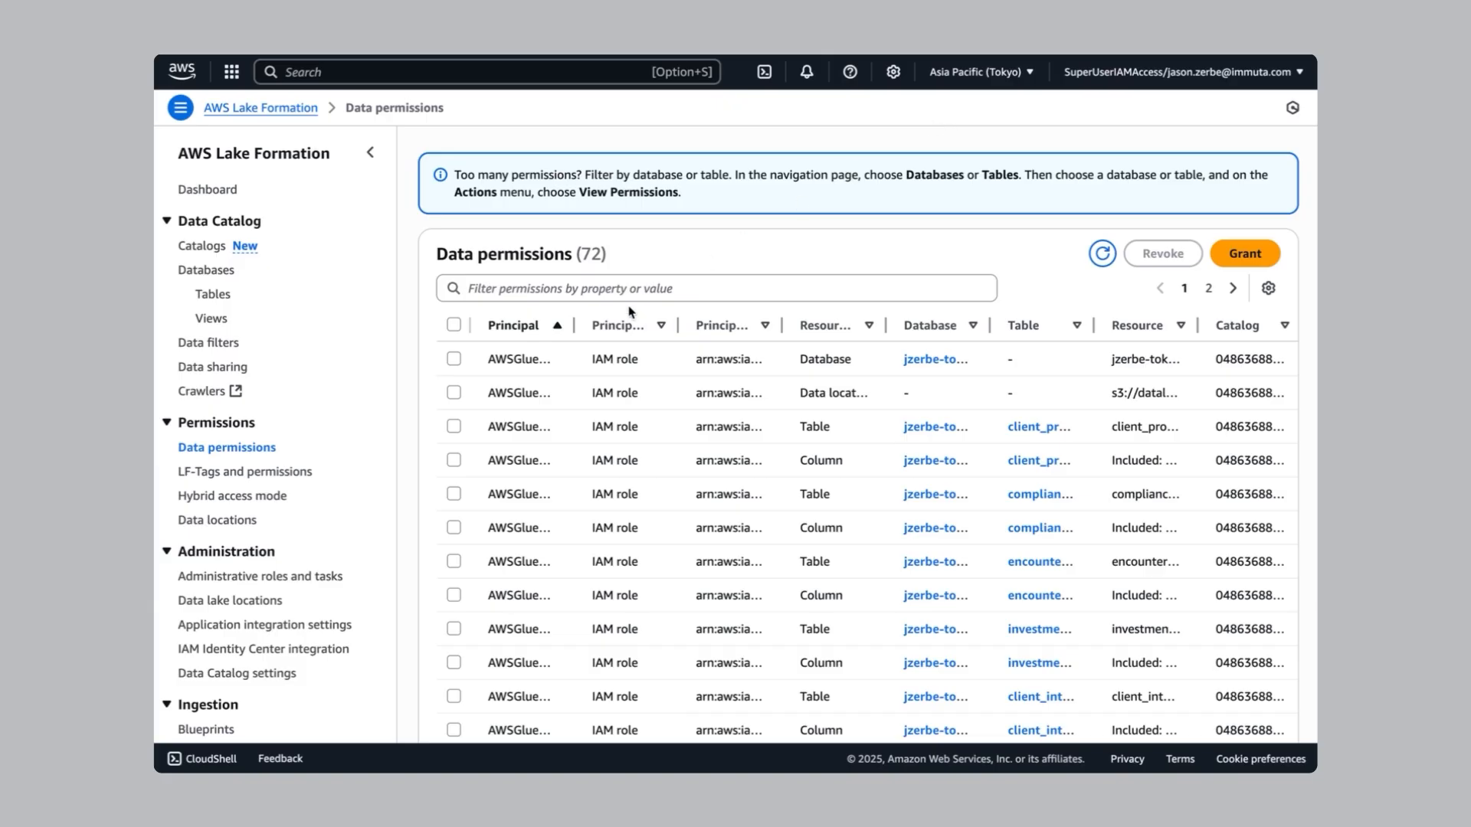
drag(574, 325, 750, 326)
Scroll through the 72 permissions and page 2 down to the last role entries
scroll(660, 457, down, 5)
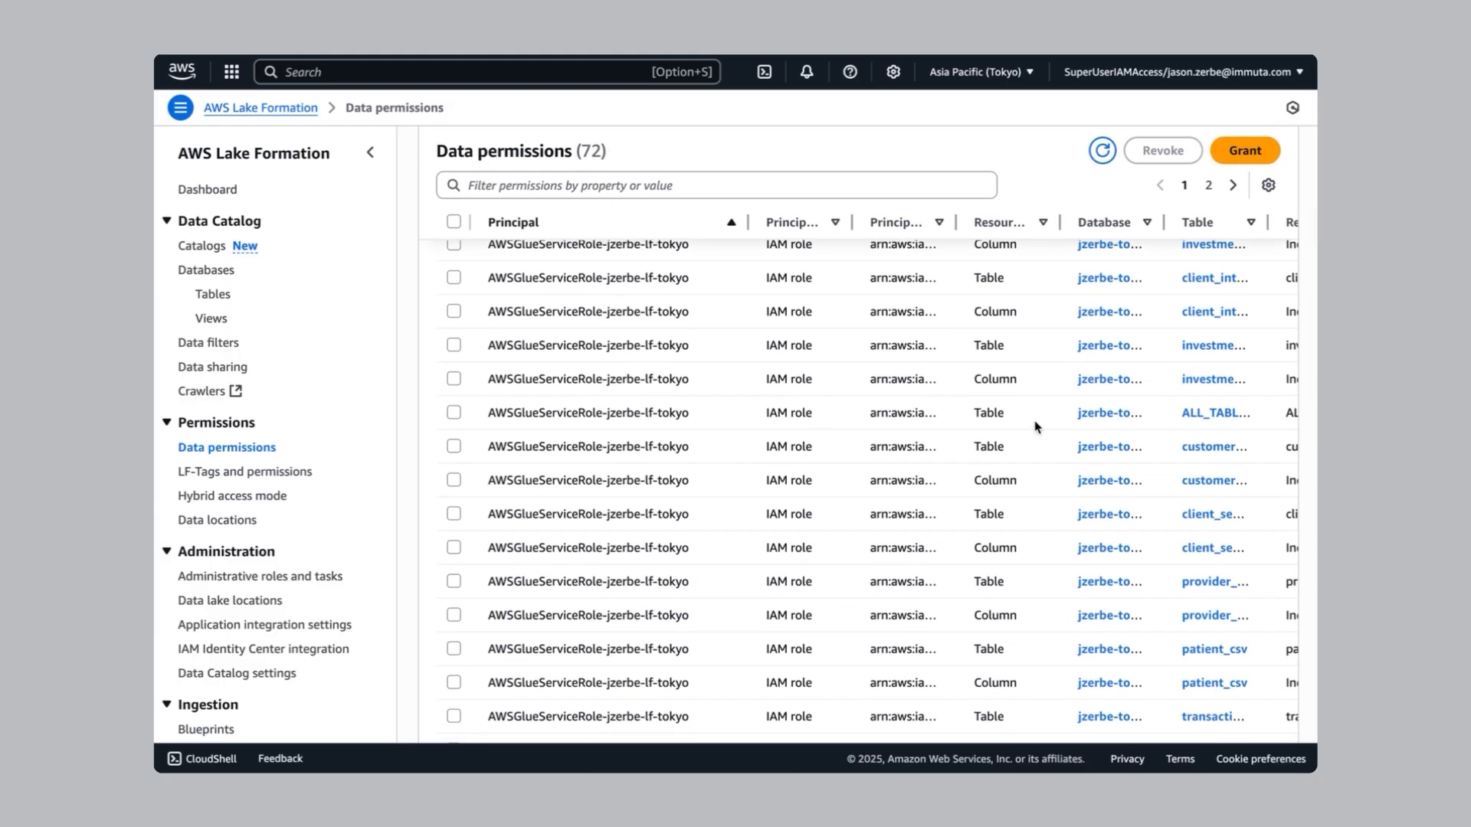
scroll(834, 454, down, 1)
scroll(834, 454, down, 4)
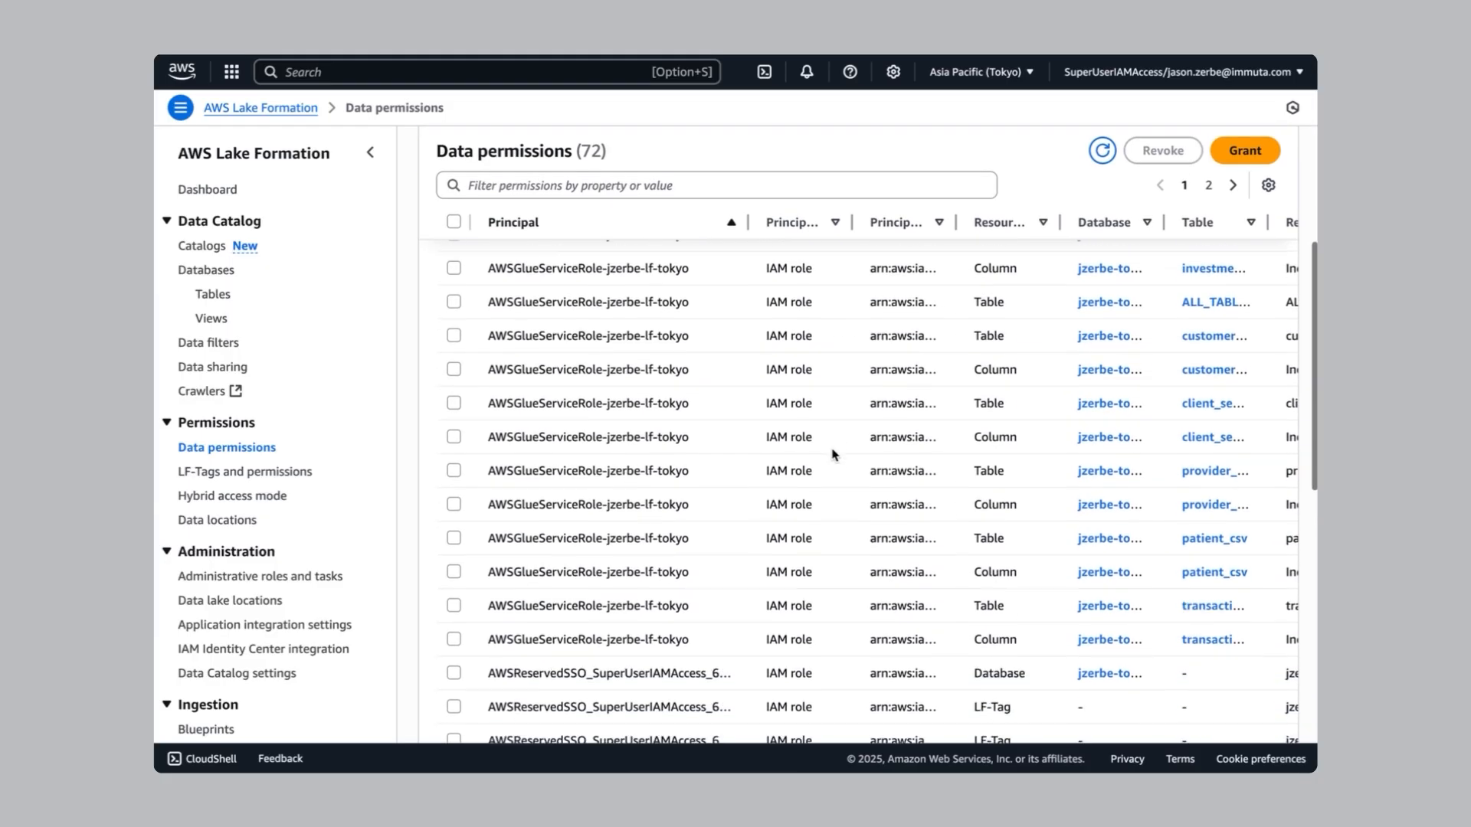
scroll(734, 584, down, 3)
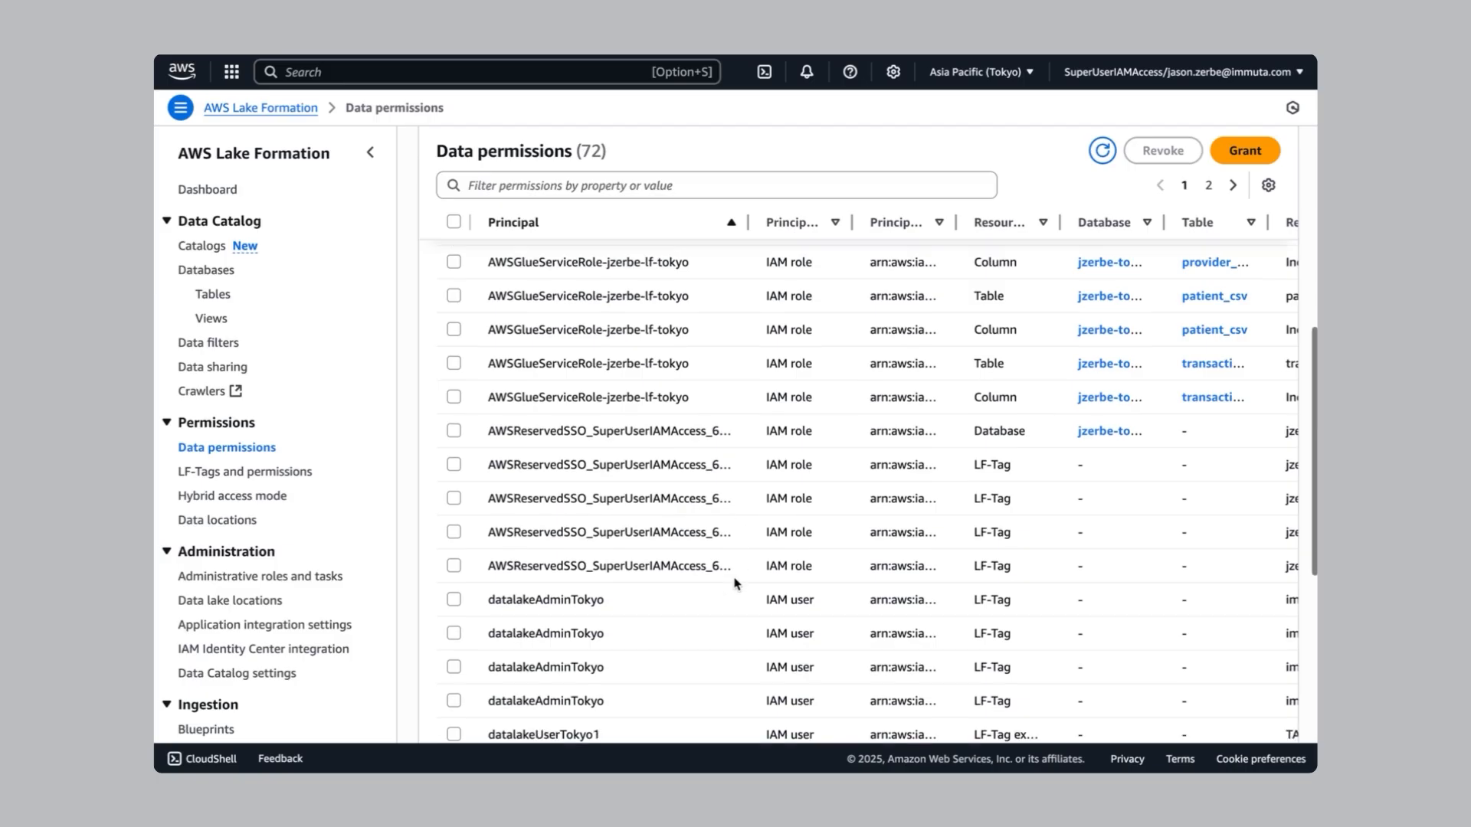
scroll(569, 455, down, 3)
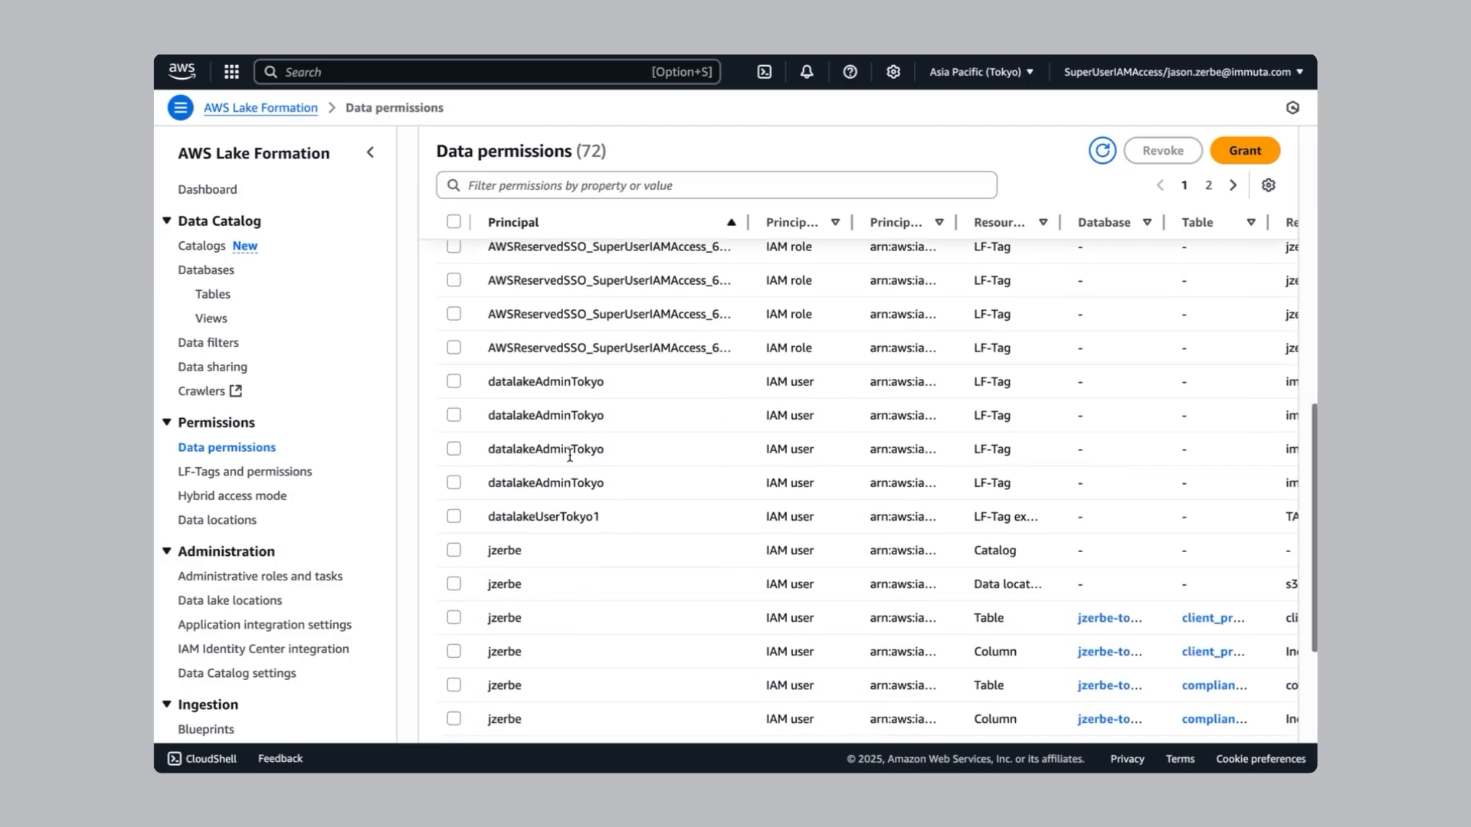
scroll(527, 434, down, 2)
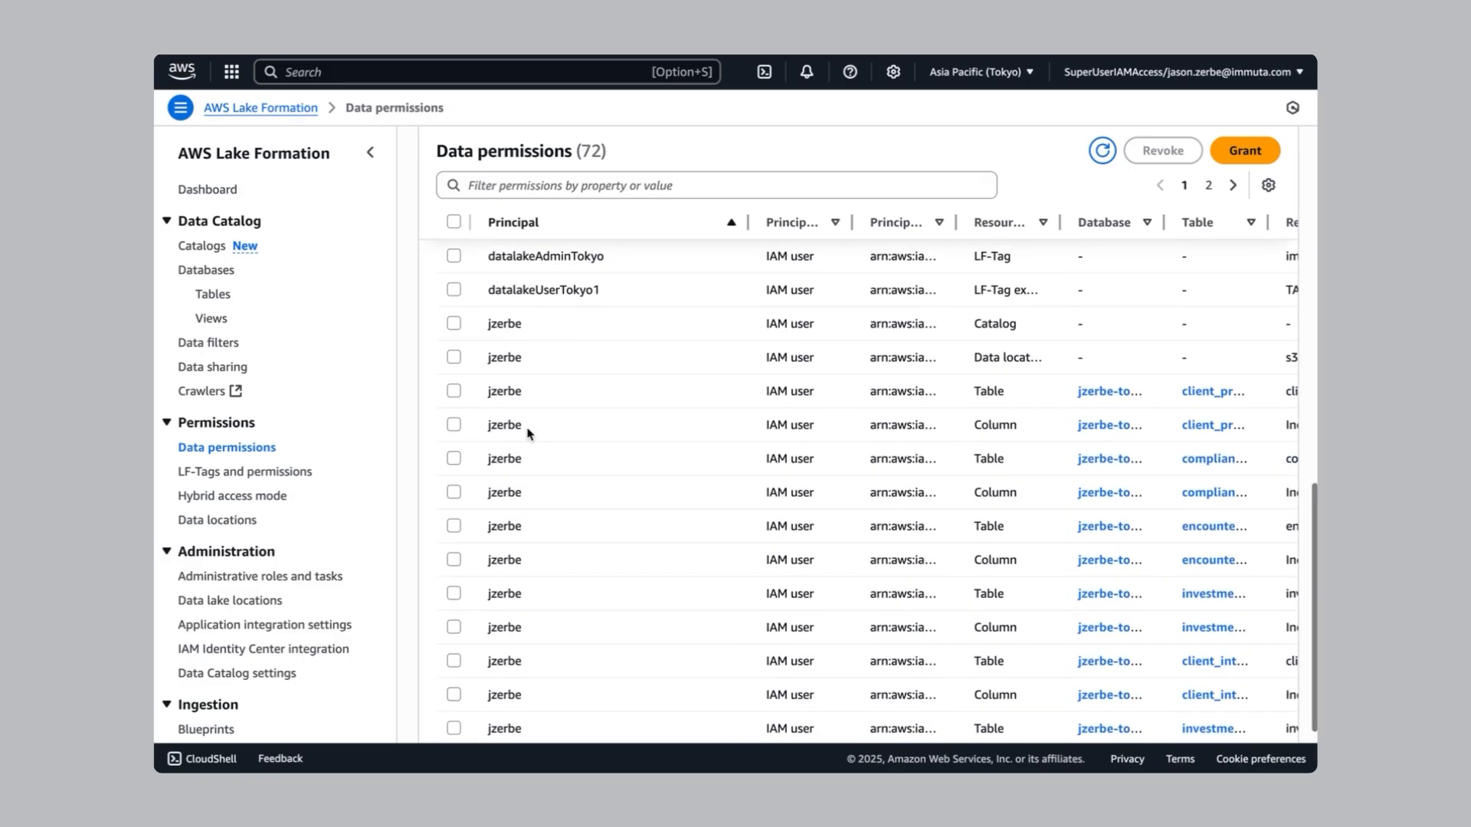
click(1233, 188)
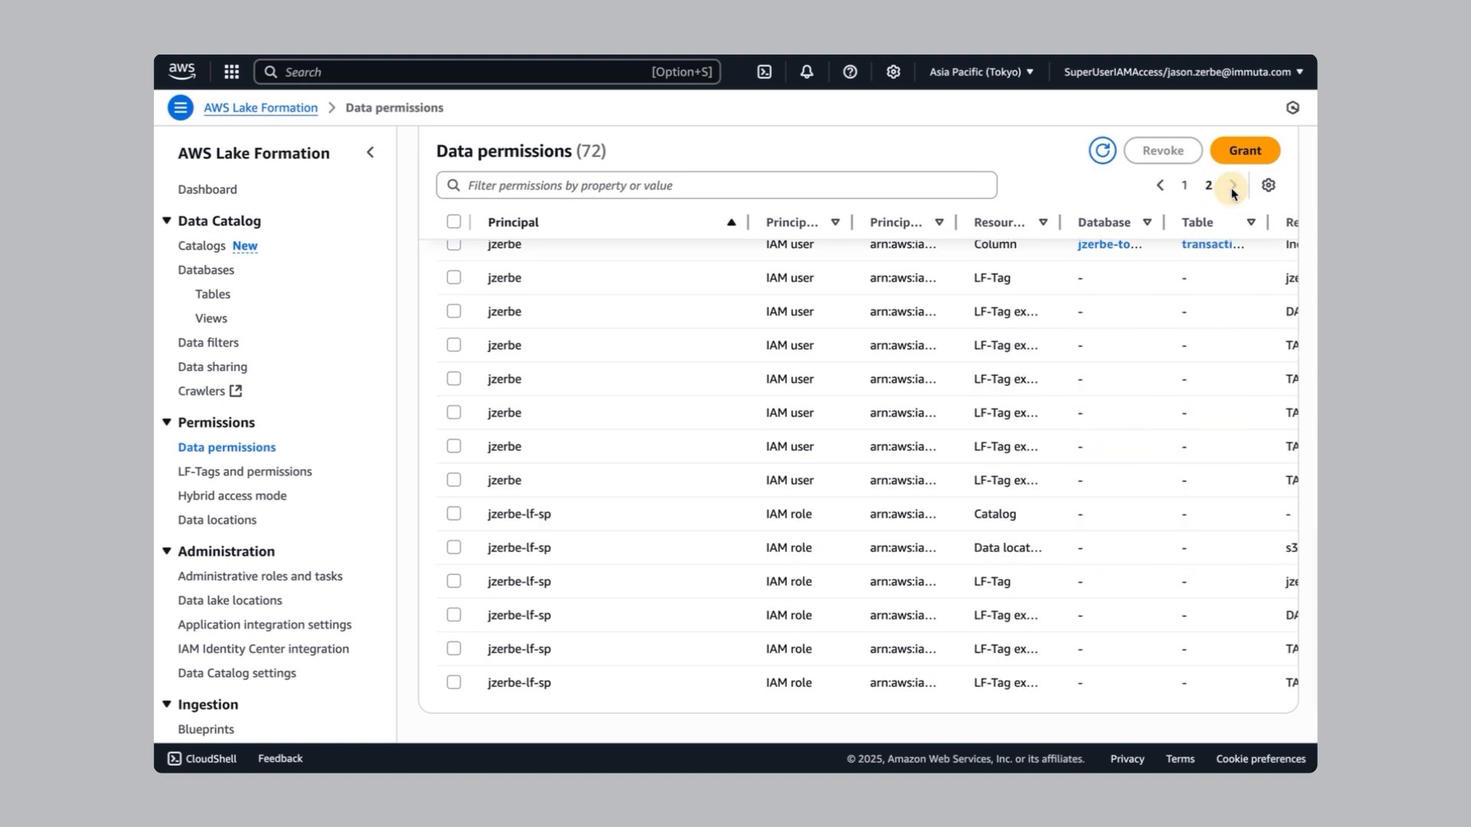
scroll(555, 394, up, 1)
scroll(557, 394, down, 2)
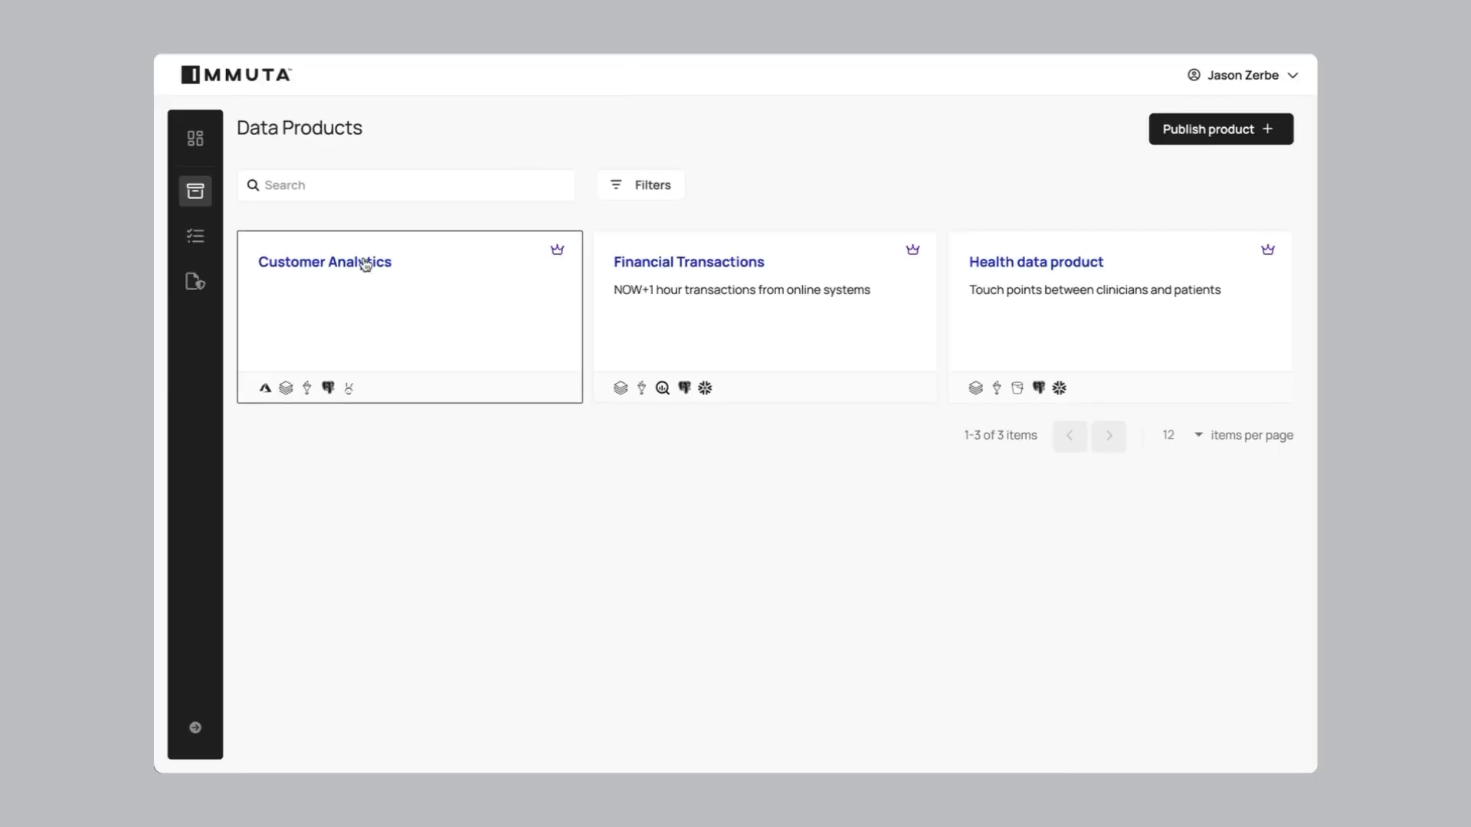
View Customer Analytics' data sources, then open the product as the requesting user
click(366, 262)
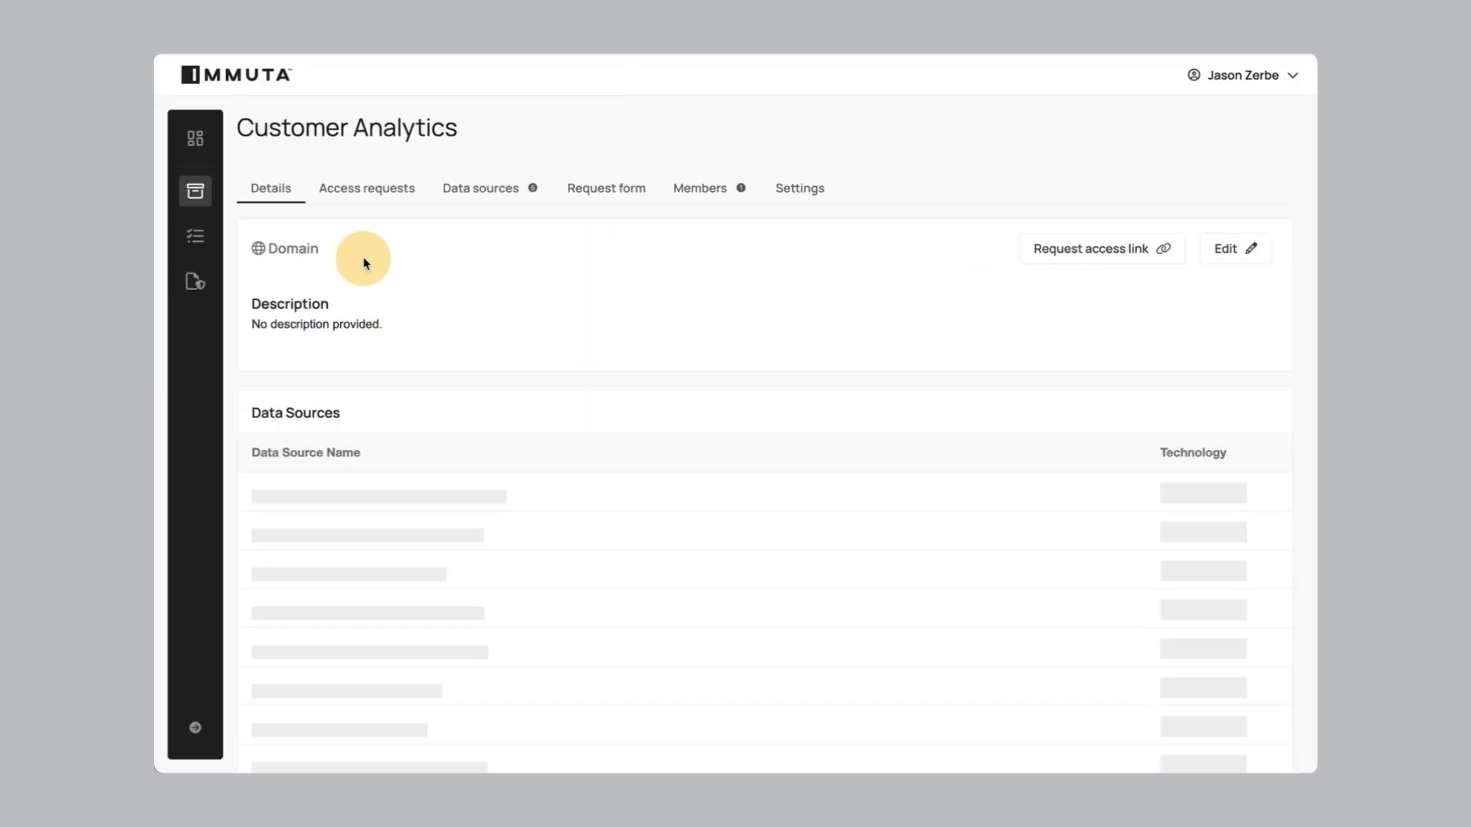
click(458, 189)
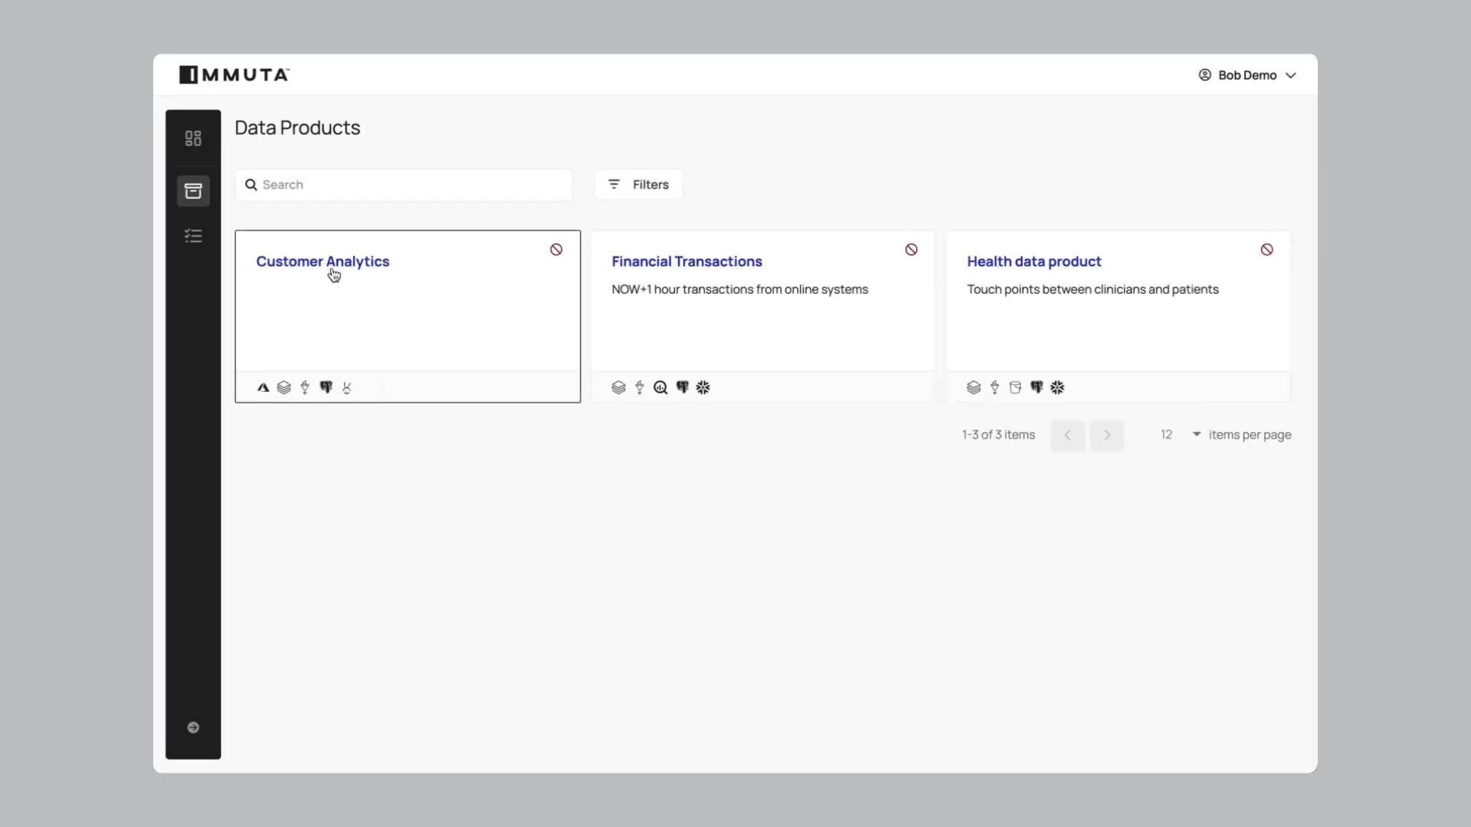
click(329, 264)
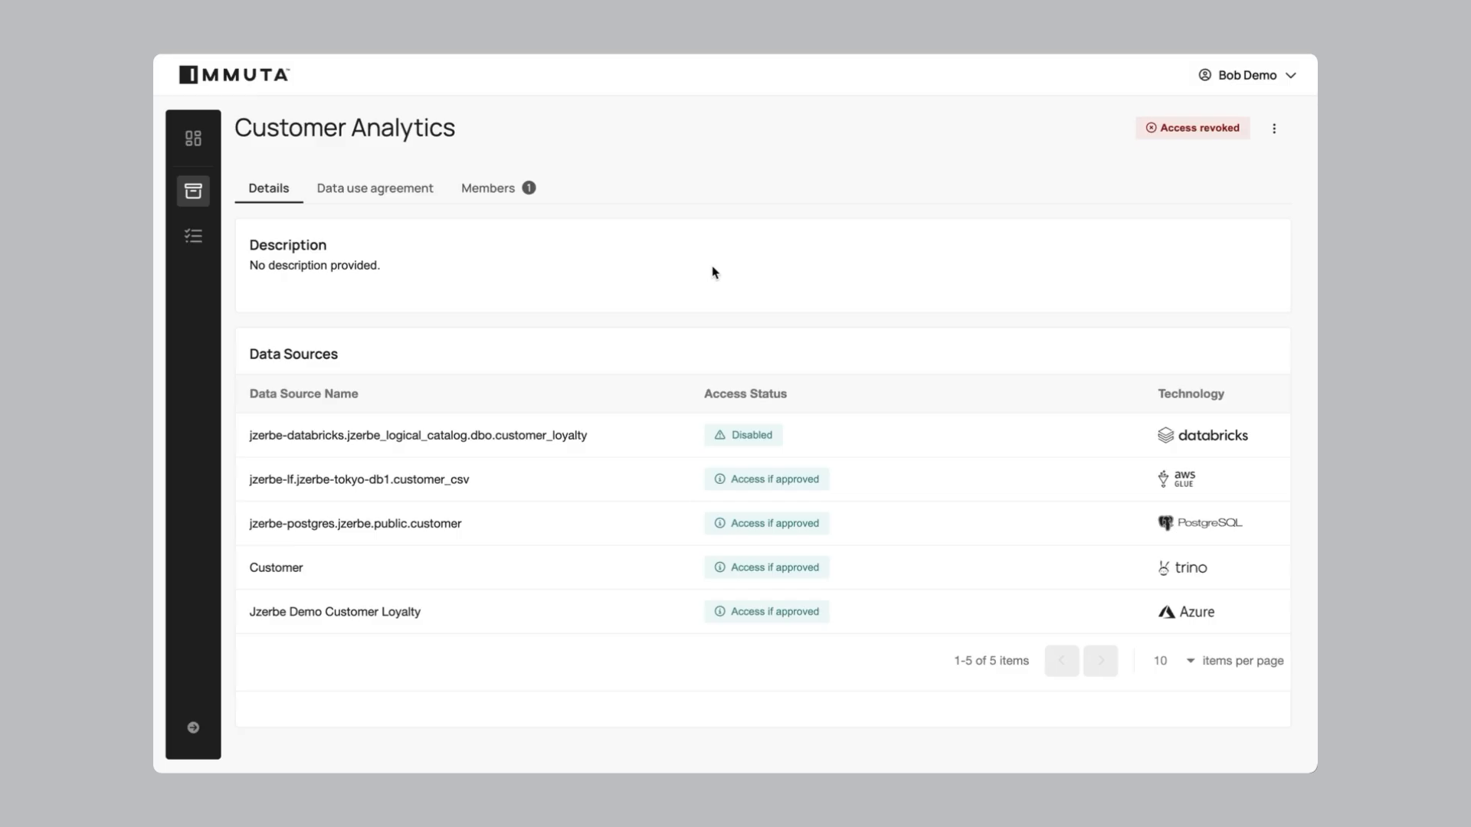
Request access to Customer Analytics with ticket DEMO-1 and a 2 Hours duration
click(1275, 129)
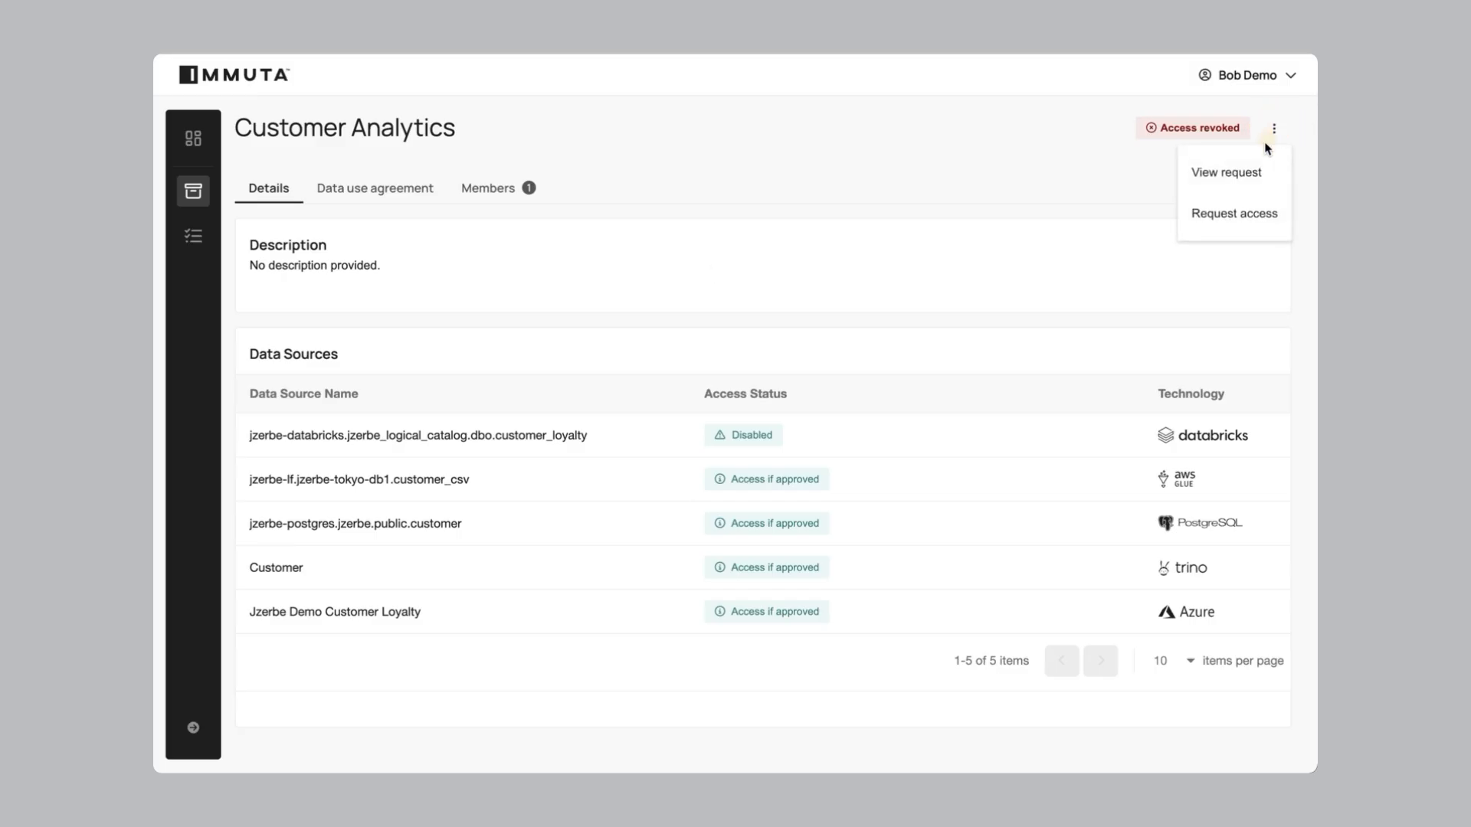
click(1245, 217)
click(713, 418)
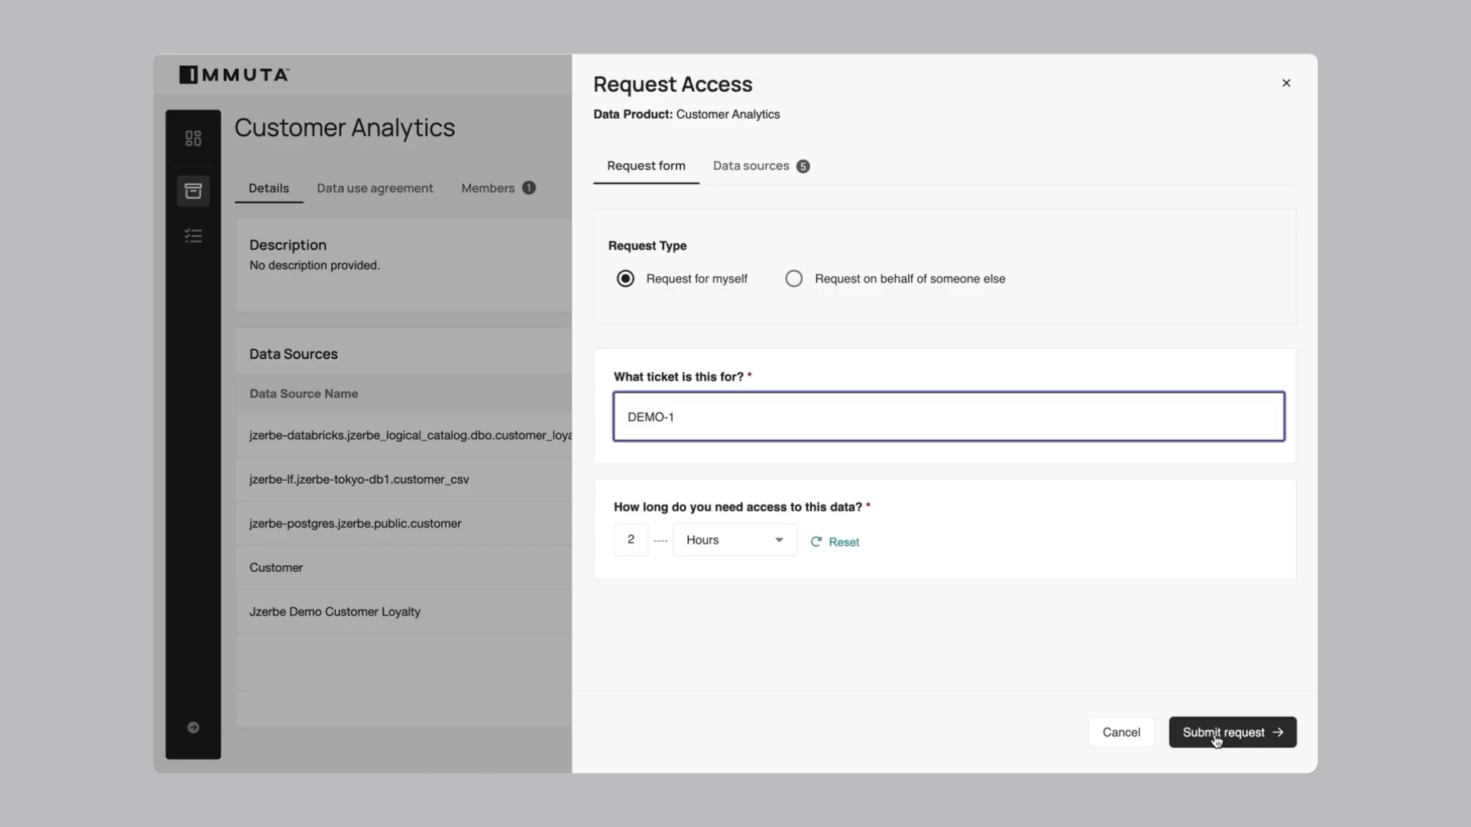
click(1216, 736)
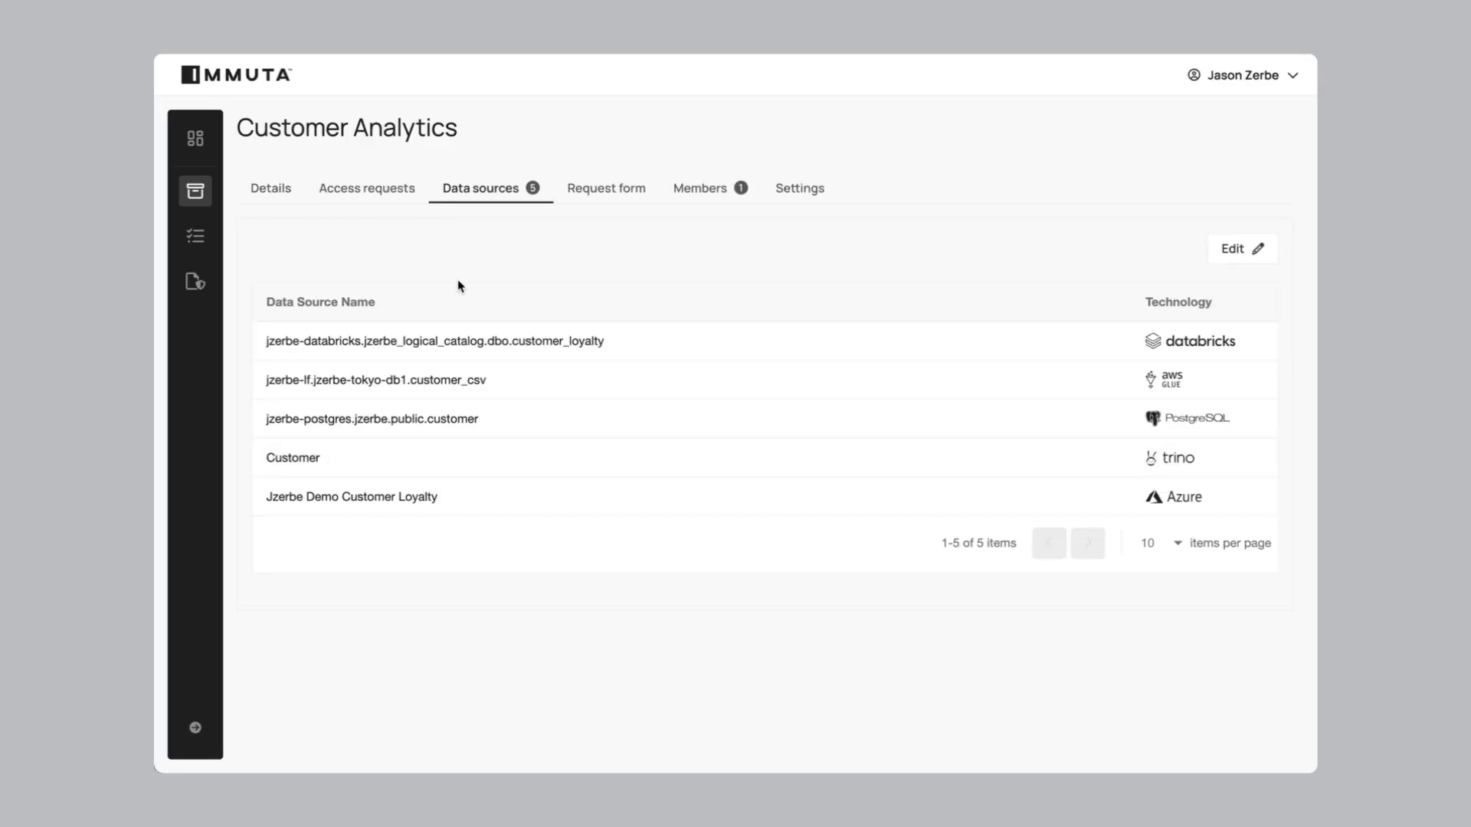
Temporarily approve the pending Customer Analytics request with the reason 'DEMO-1 reason'
click(196, 235)
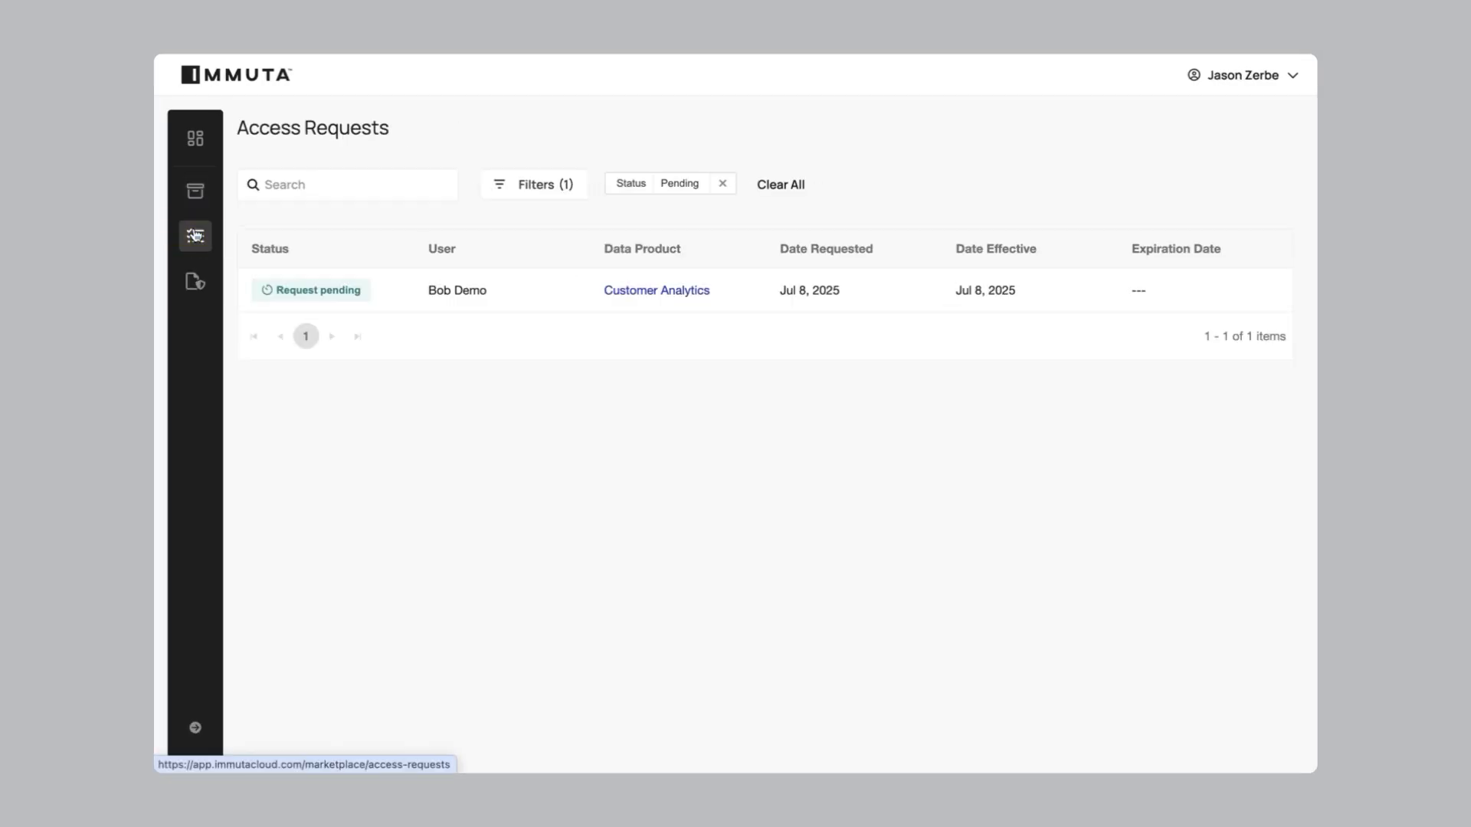
click(561, 297)
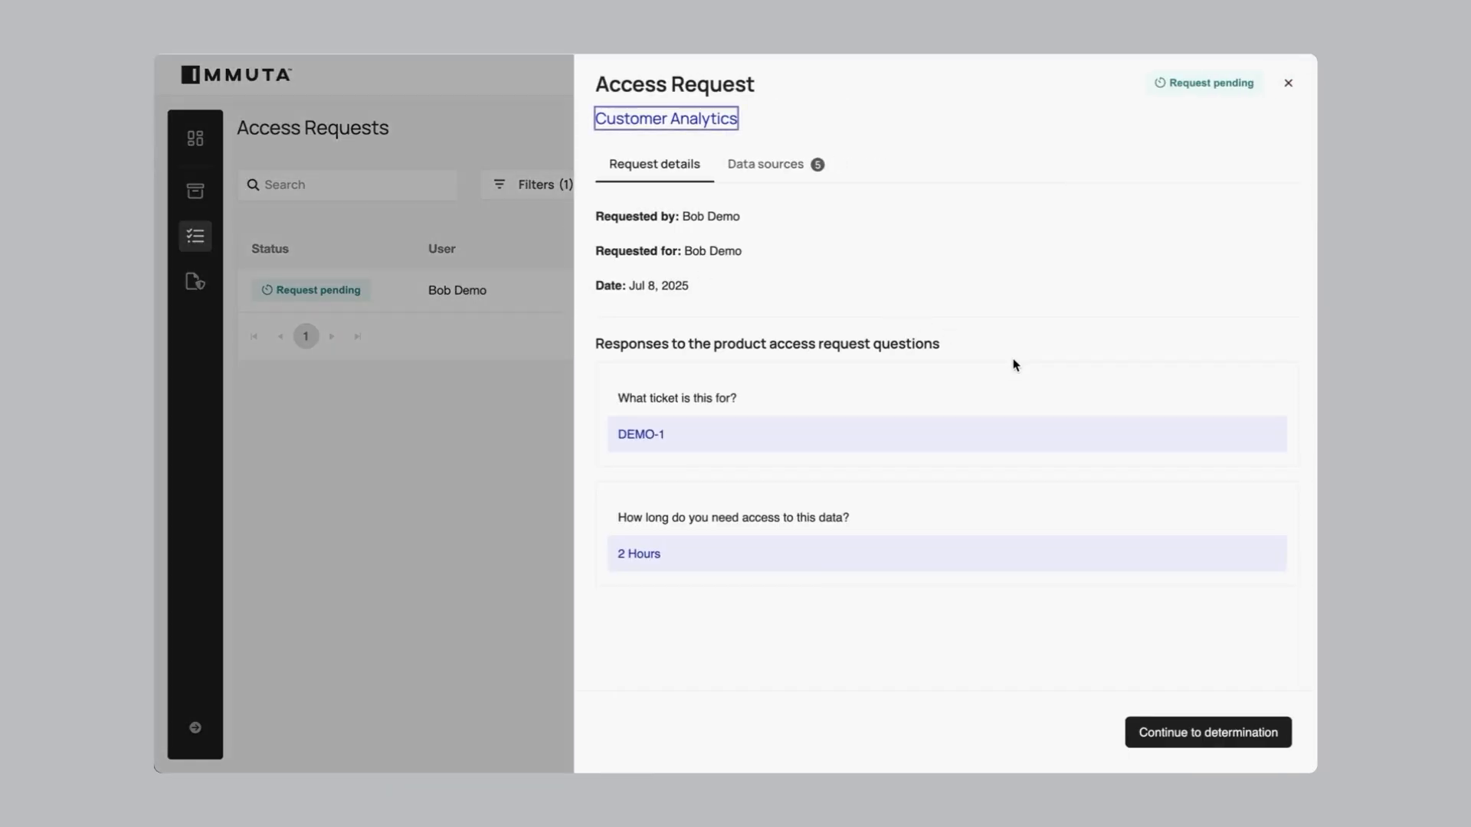
click(1263, 732)
click(763, 325)
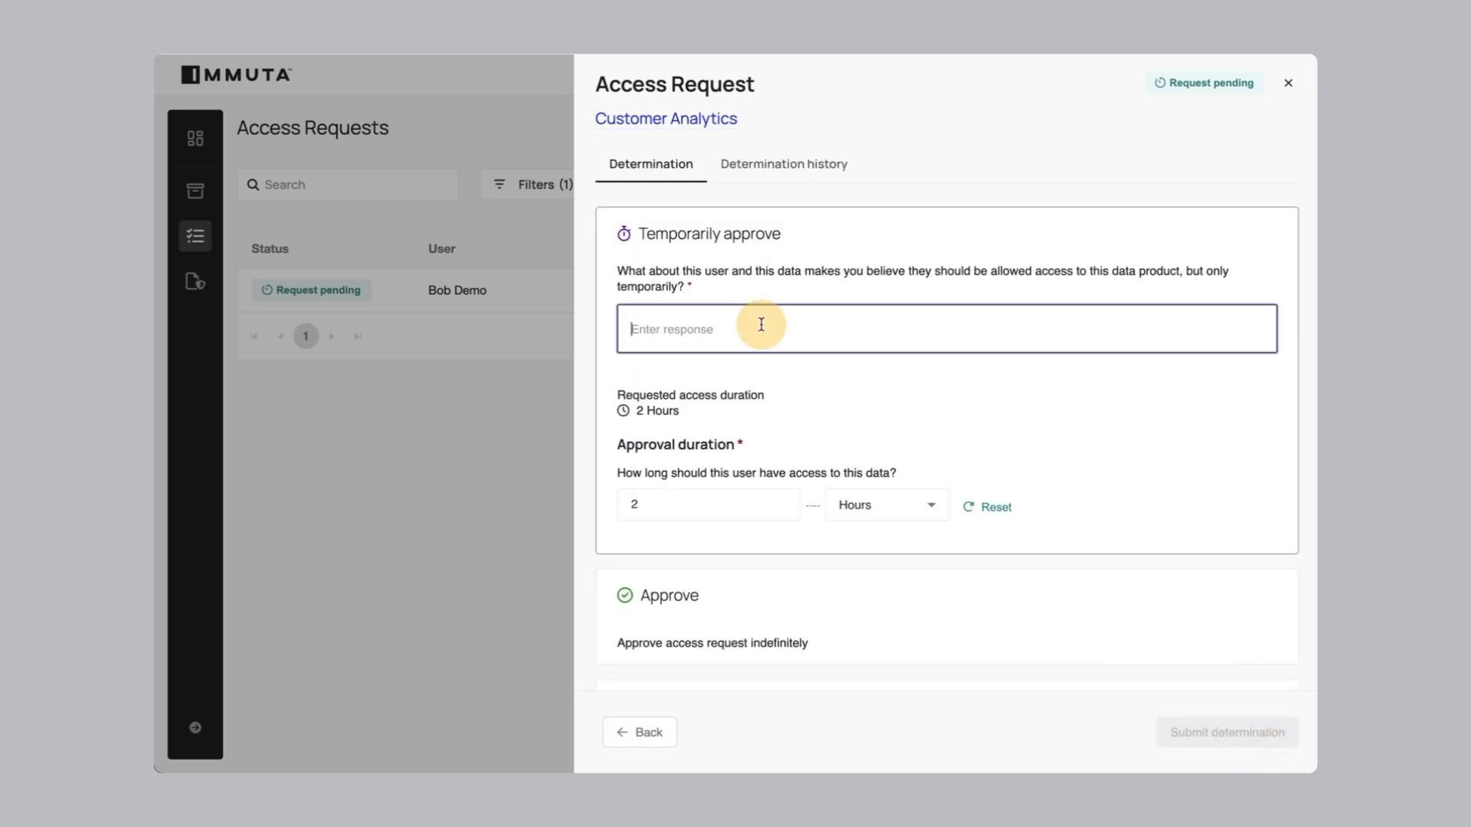
text(DEMO)
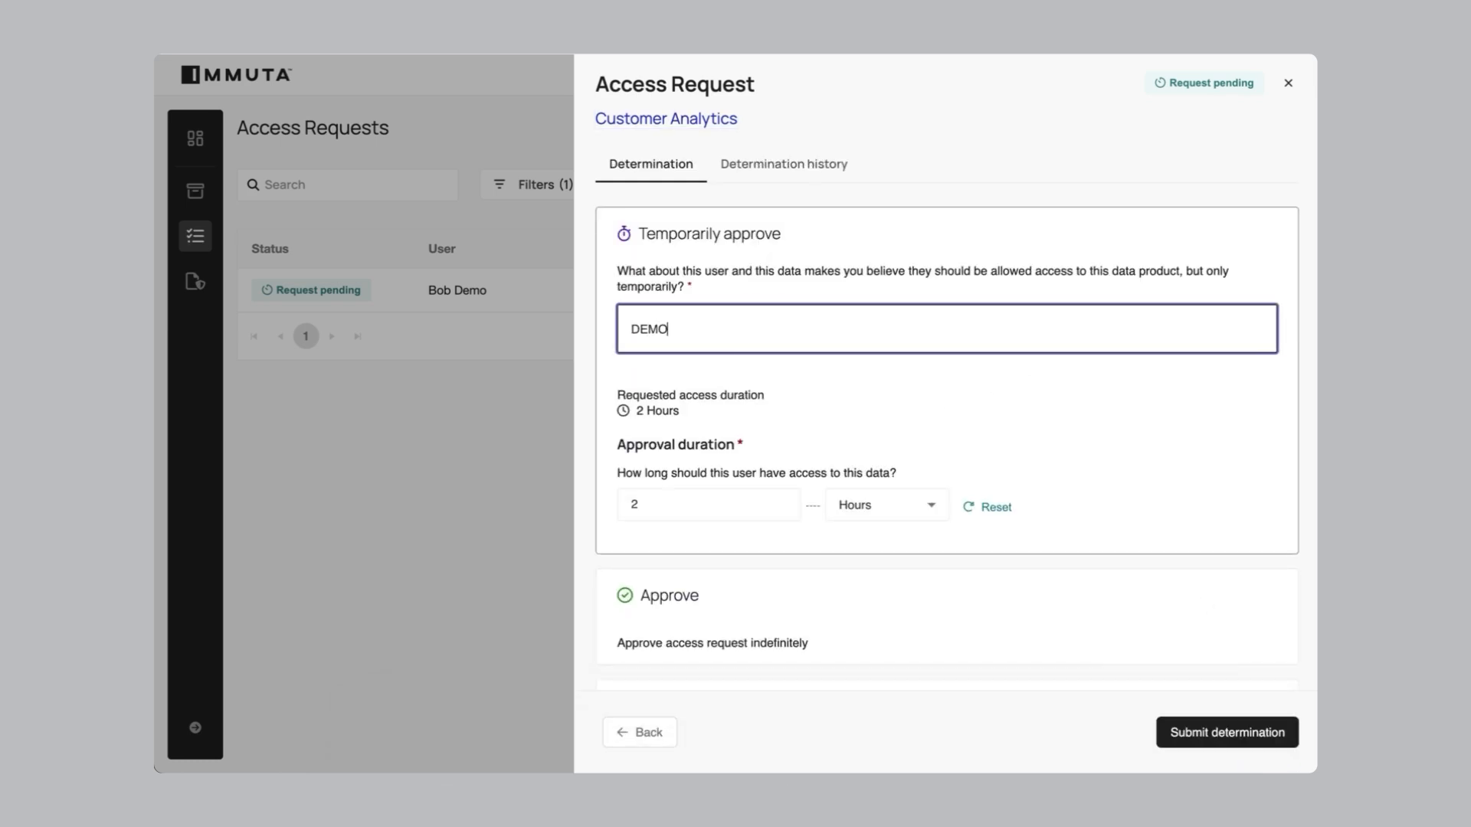
text(-1 reason)
click(1199, 729)
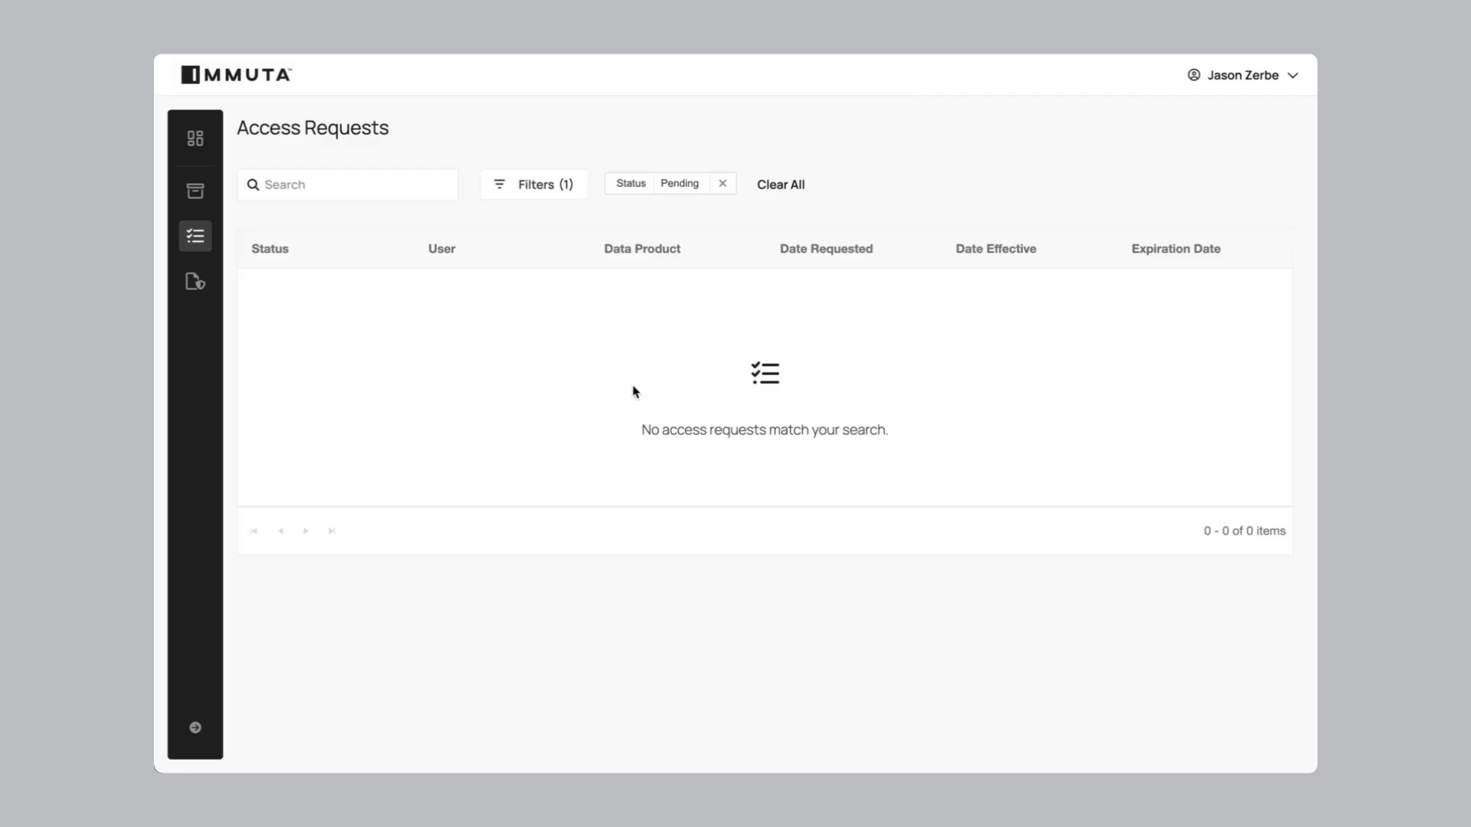
click(196, 191)
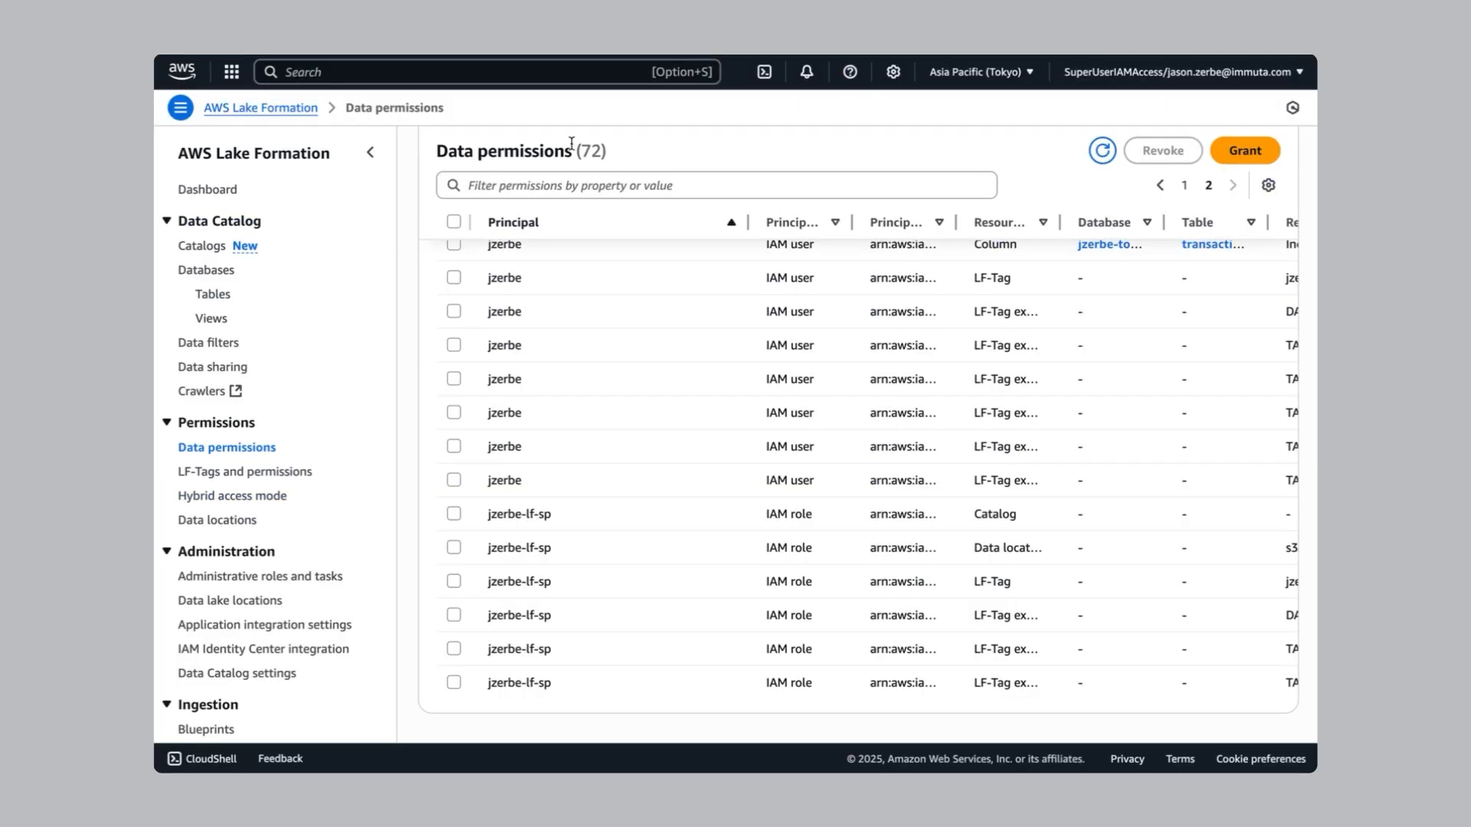
Refresh Lake Formation Data permissions and highlight the count rising from 72 to 73
drag(611, 153, 427, 148)
click(691, 150)
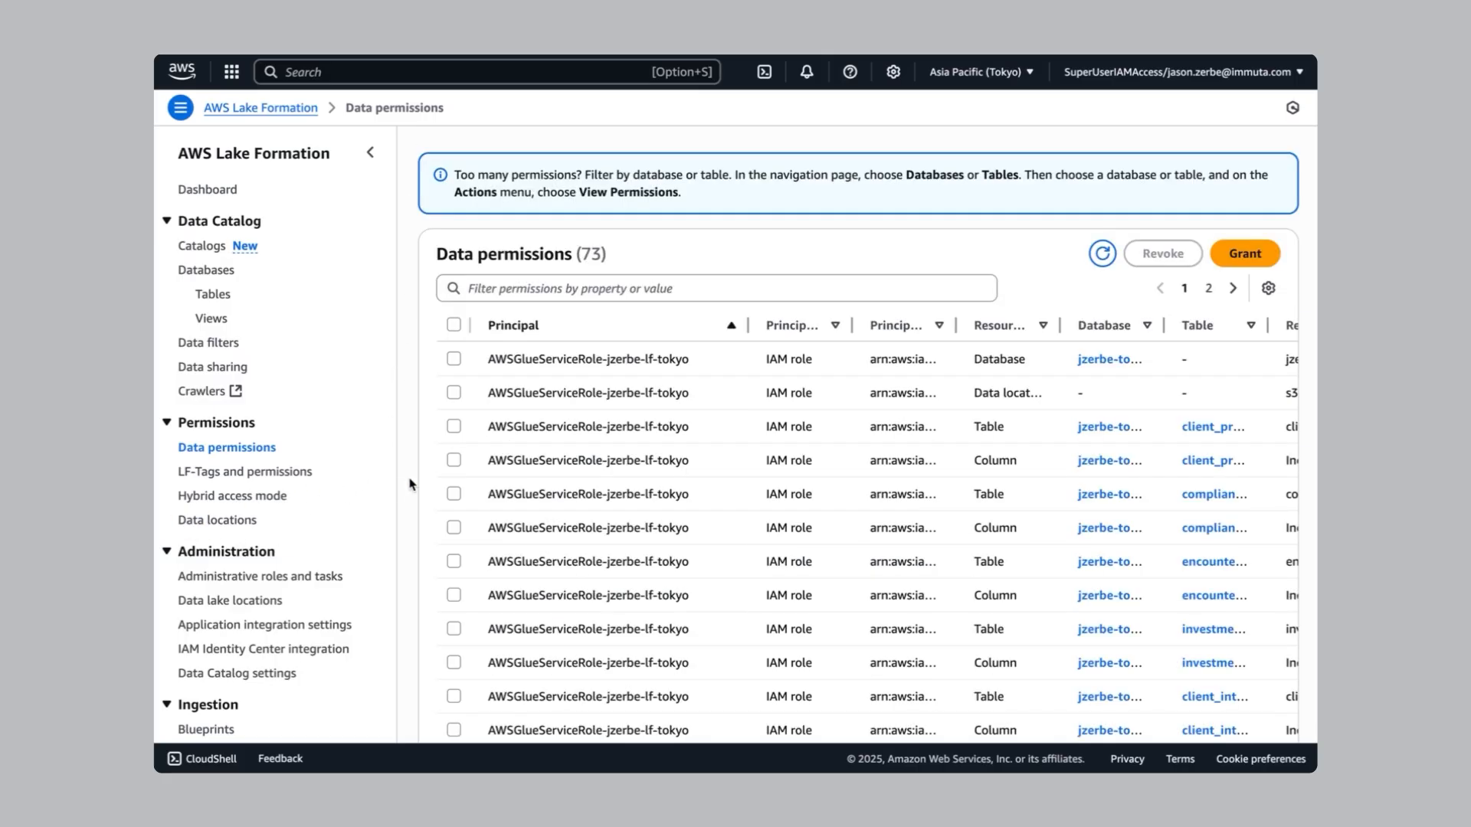
click(1101, 255)
drag(578, 253, 605, 251)
click(719, 248)
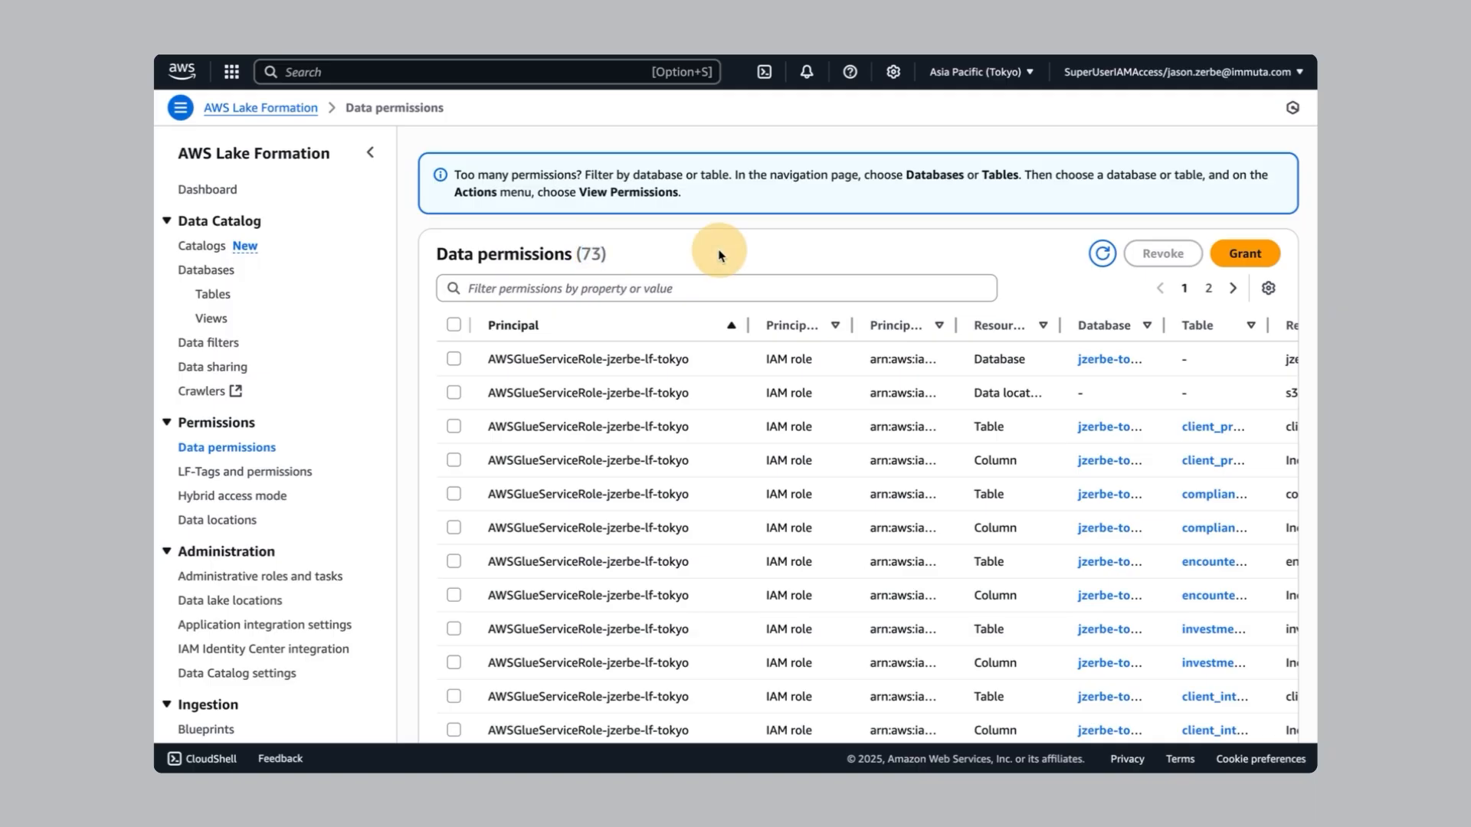
On page 2, highlight the new IAM user principal entry for the requester
click(1209, 290)
scroll(785, 242, down, 5)
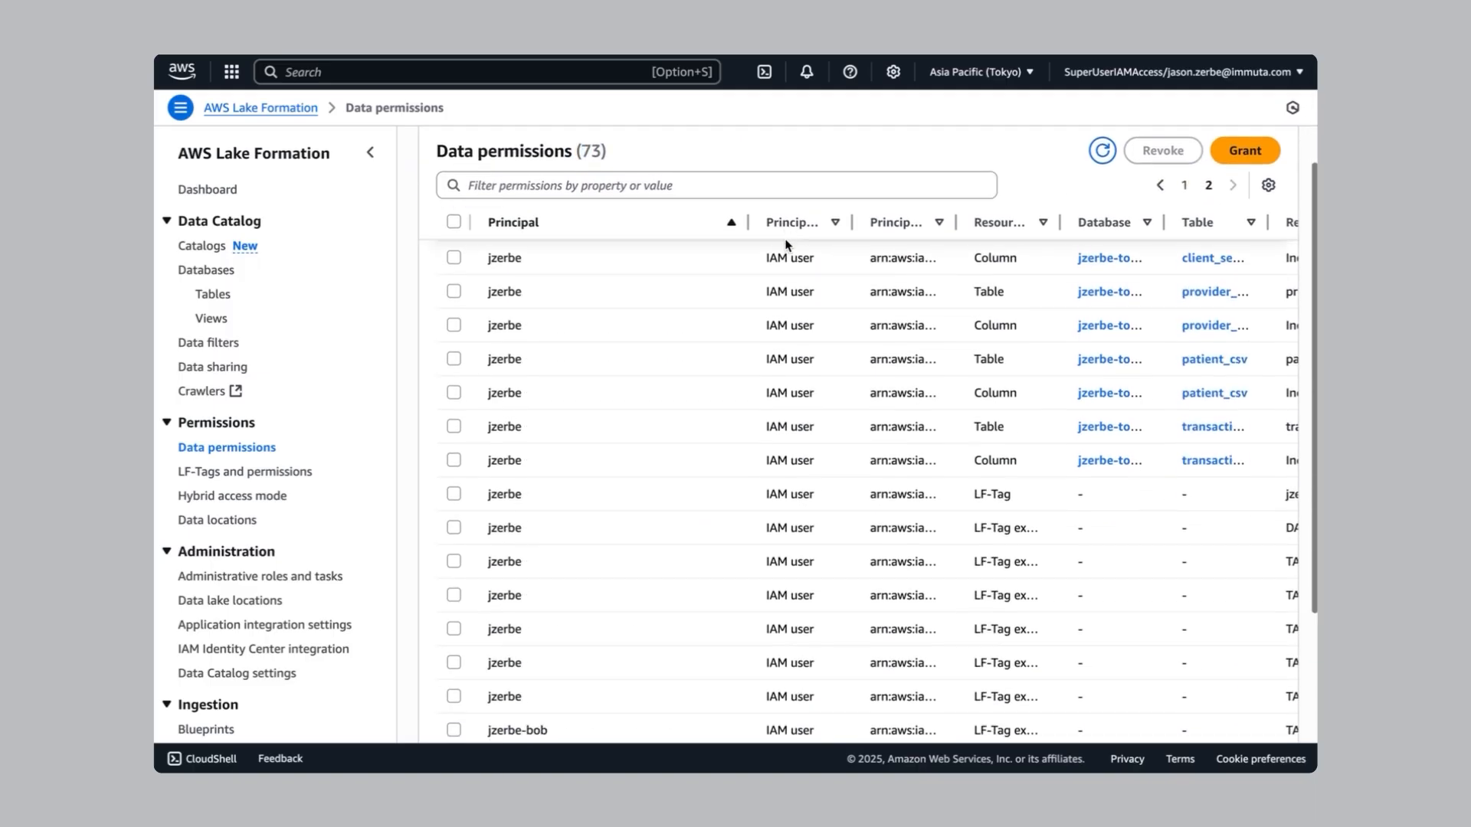
scroll(788, 241, down, 3)
click(523, 478)
drag(523, 478, 483, 481)
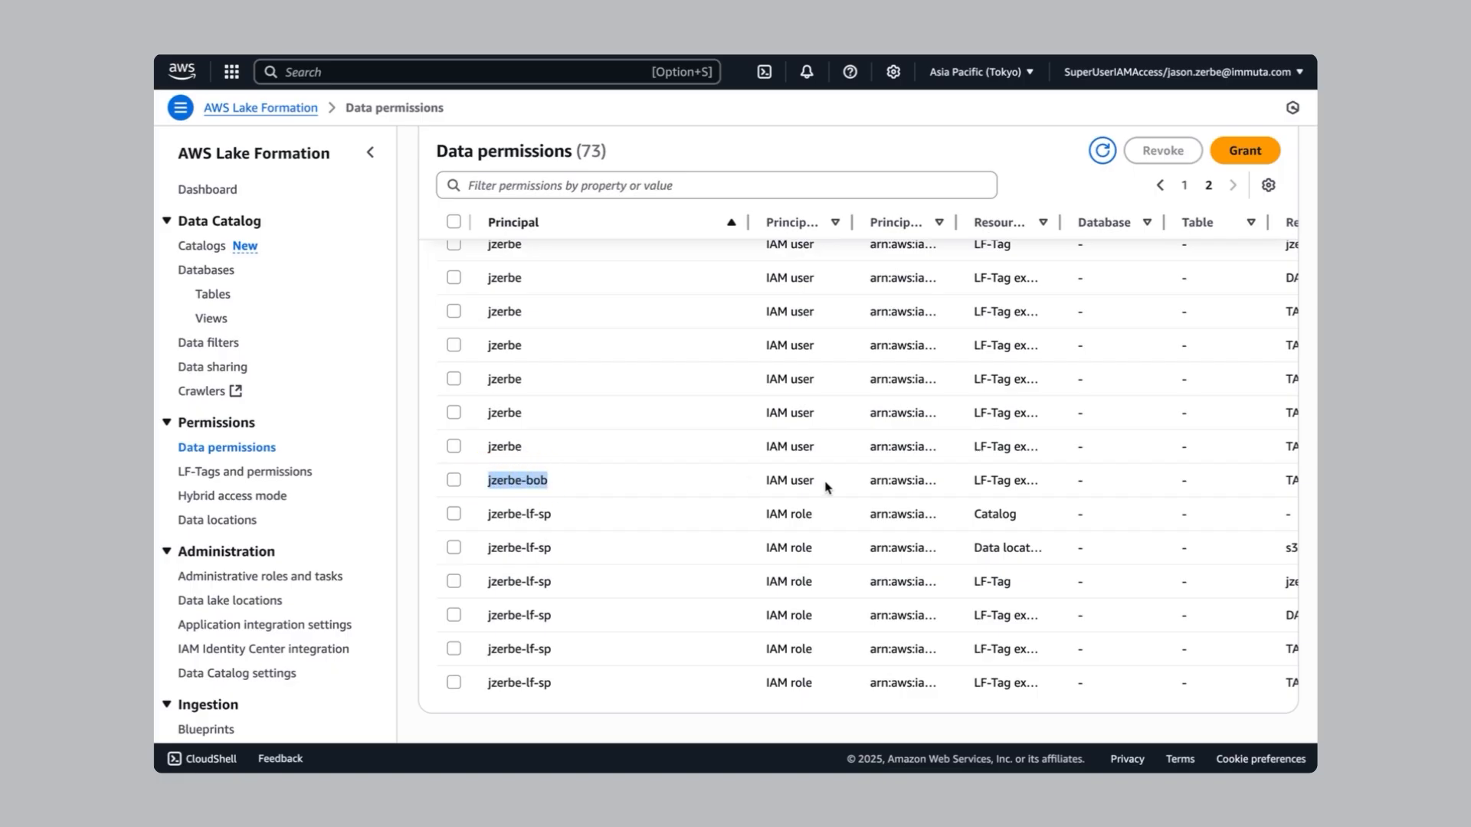
Scroll across the new permission's columns, then return to Immuta's Data Products
scroll(827, 488, right, 5)
scroll(1202, 483, right, 6)
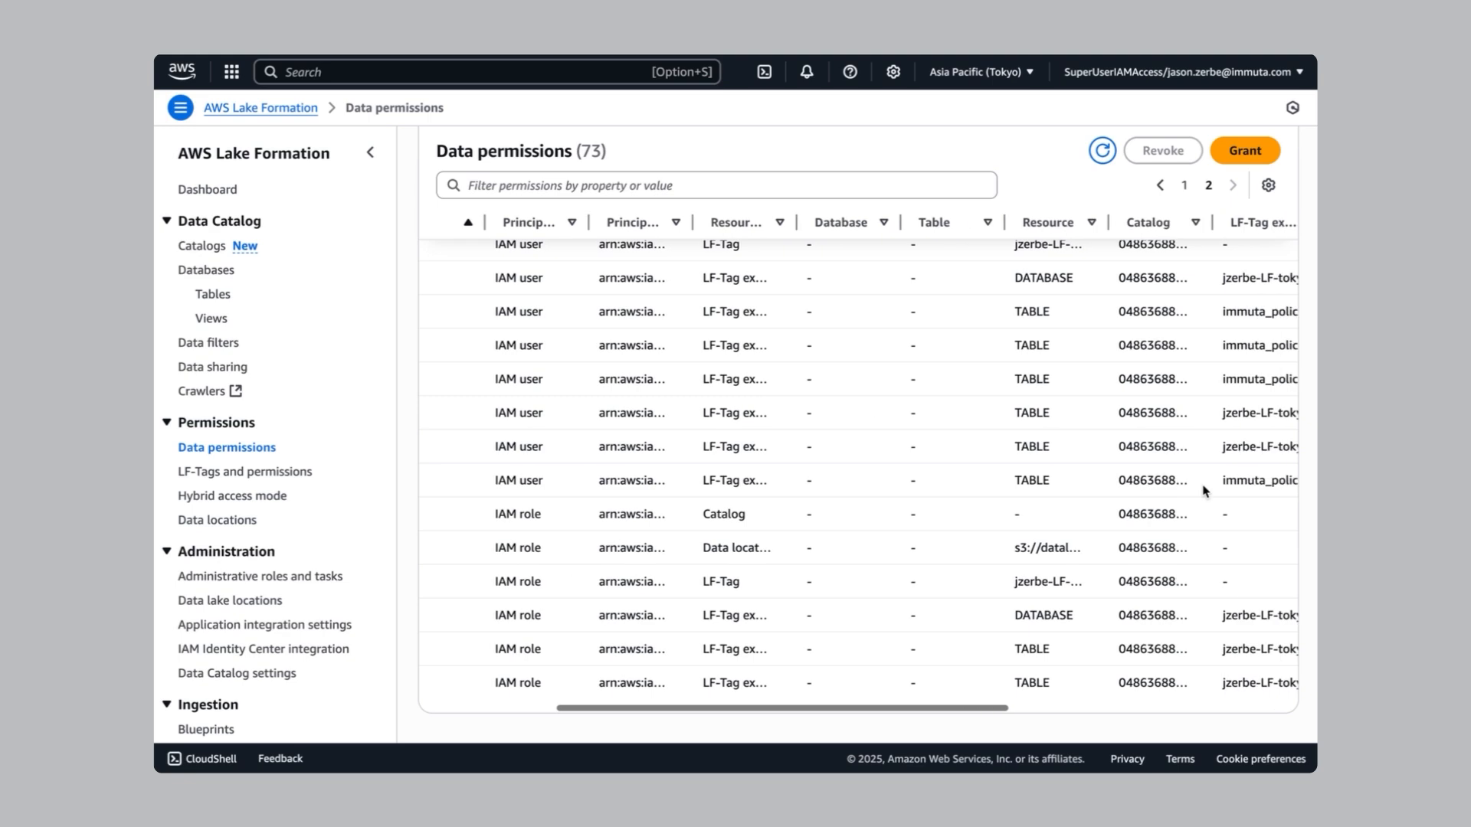
scroll(1203, 491, right, 3)
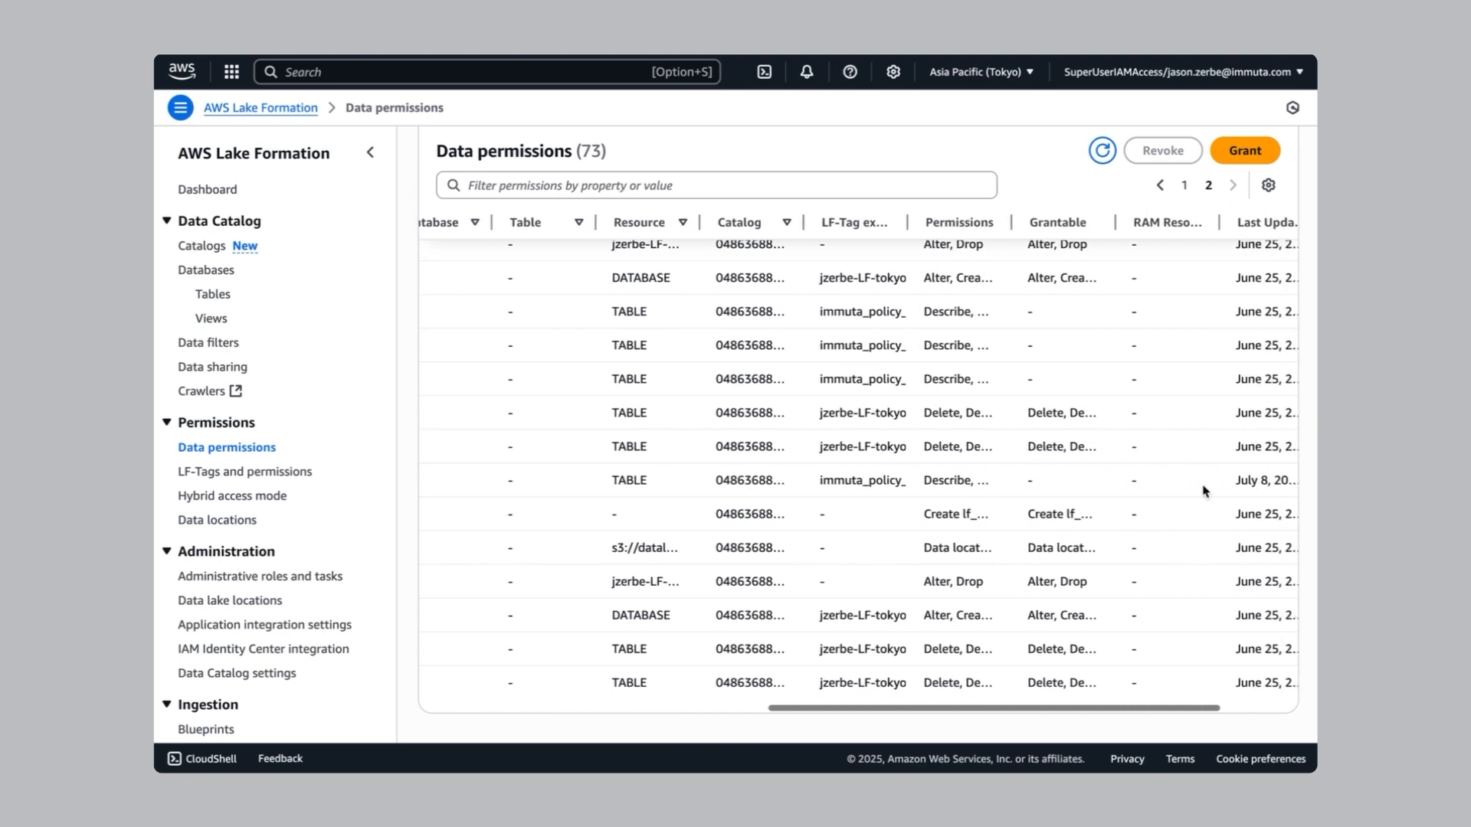
scroll(1203, 485, right, 5)
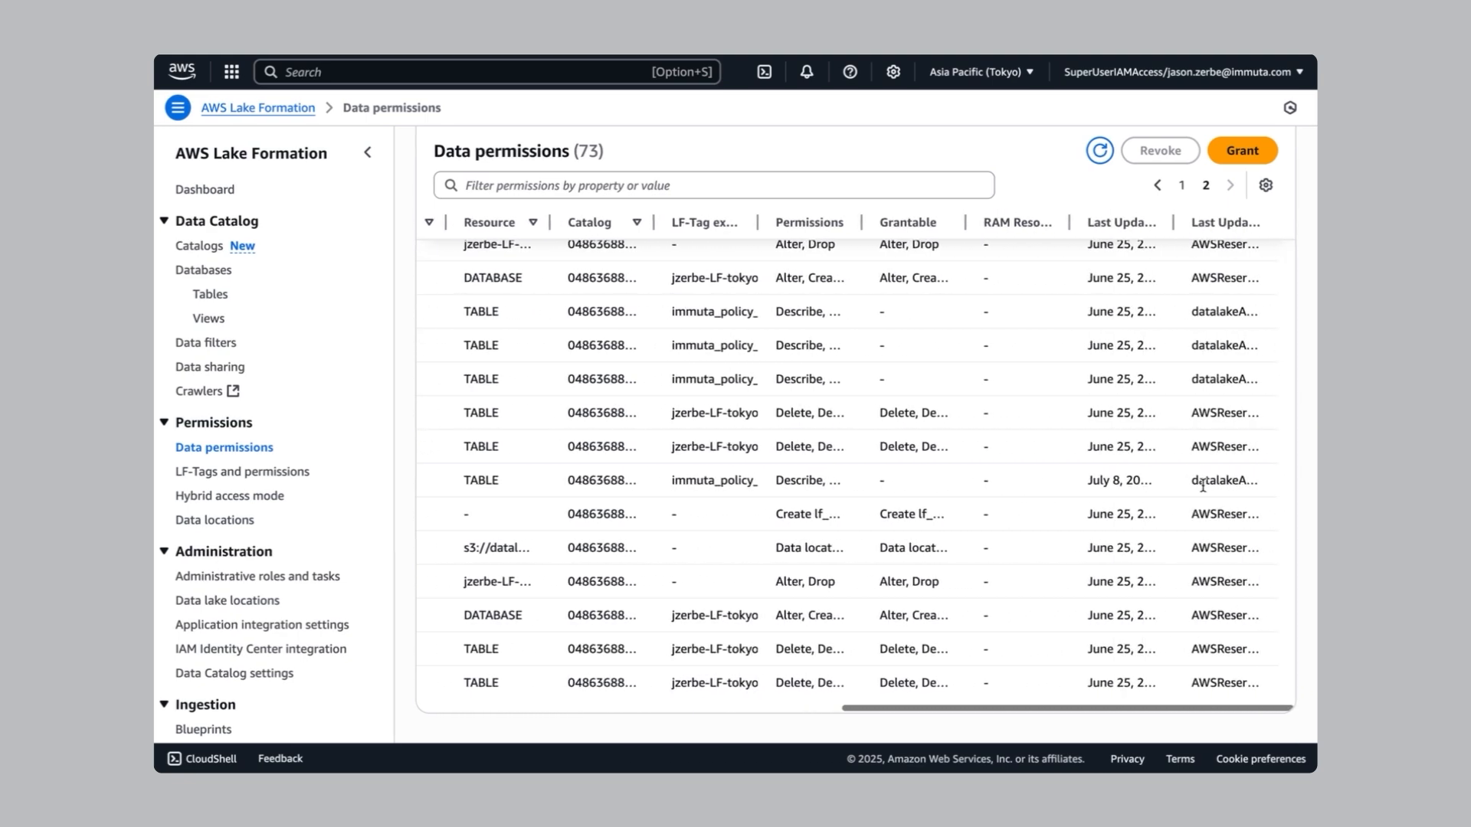
scroll(1203, 486, left, 2)
scroll(1203, 486, left, 15)
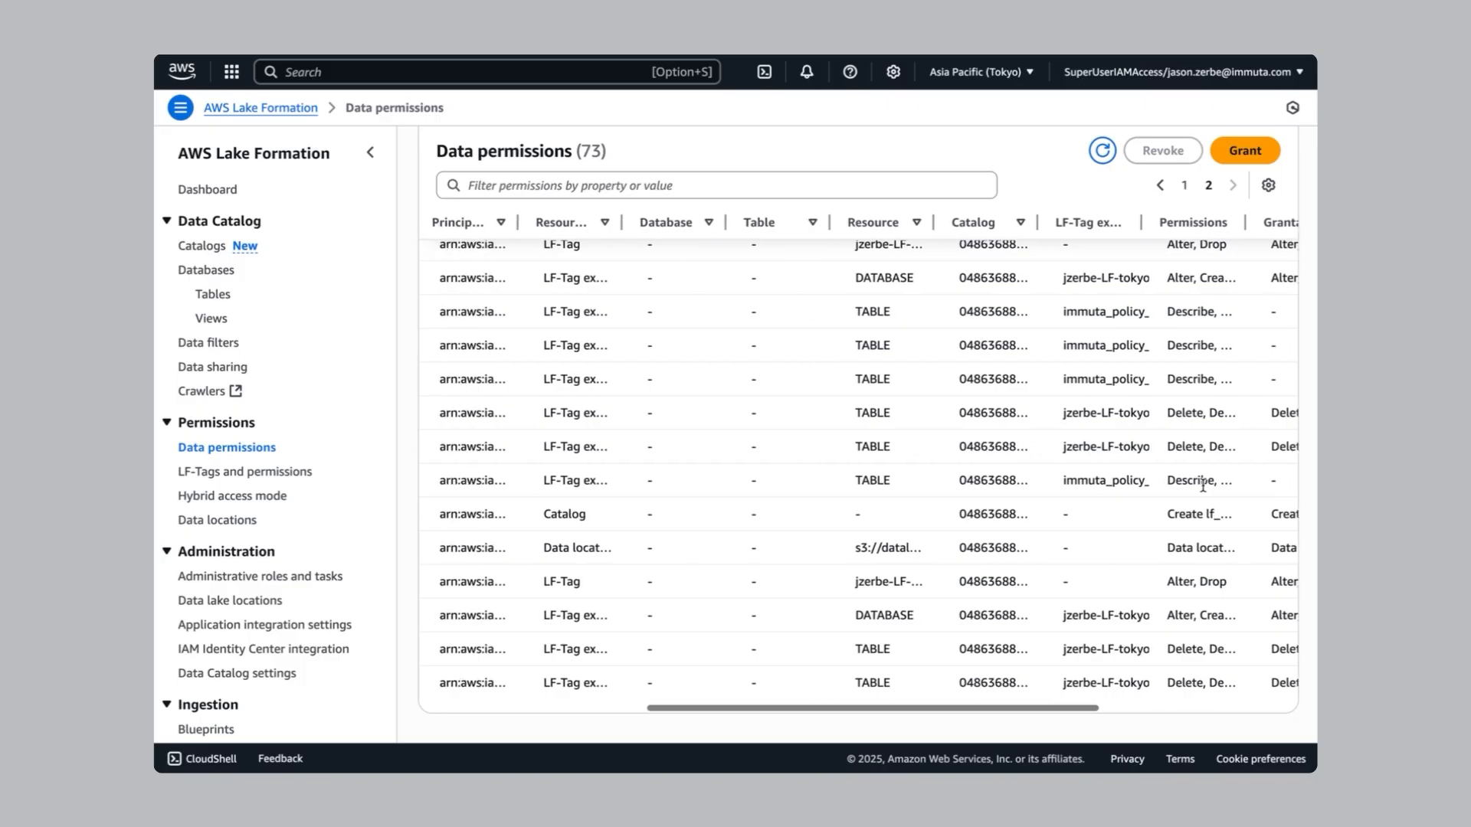
scroll(1203, 491, left, 1)
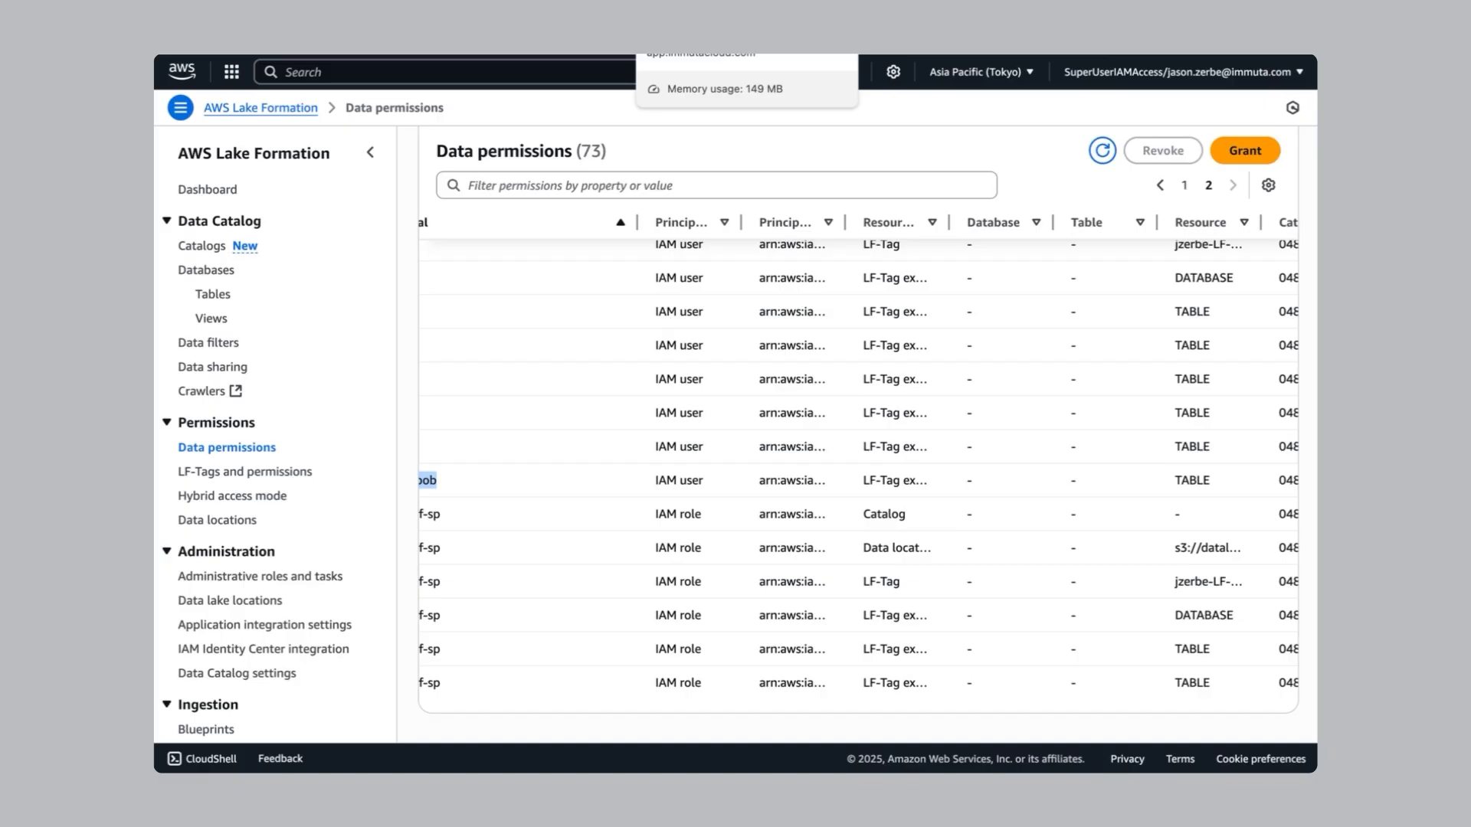
click(720, 55)
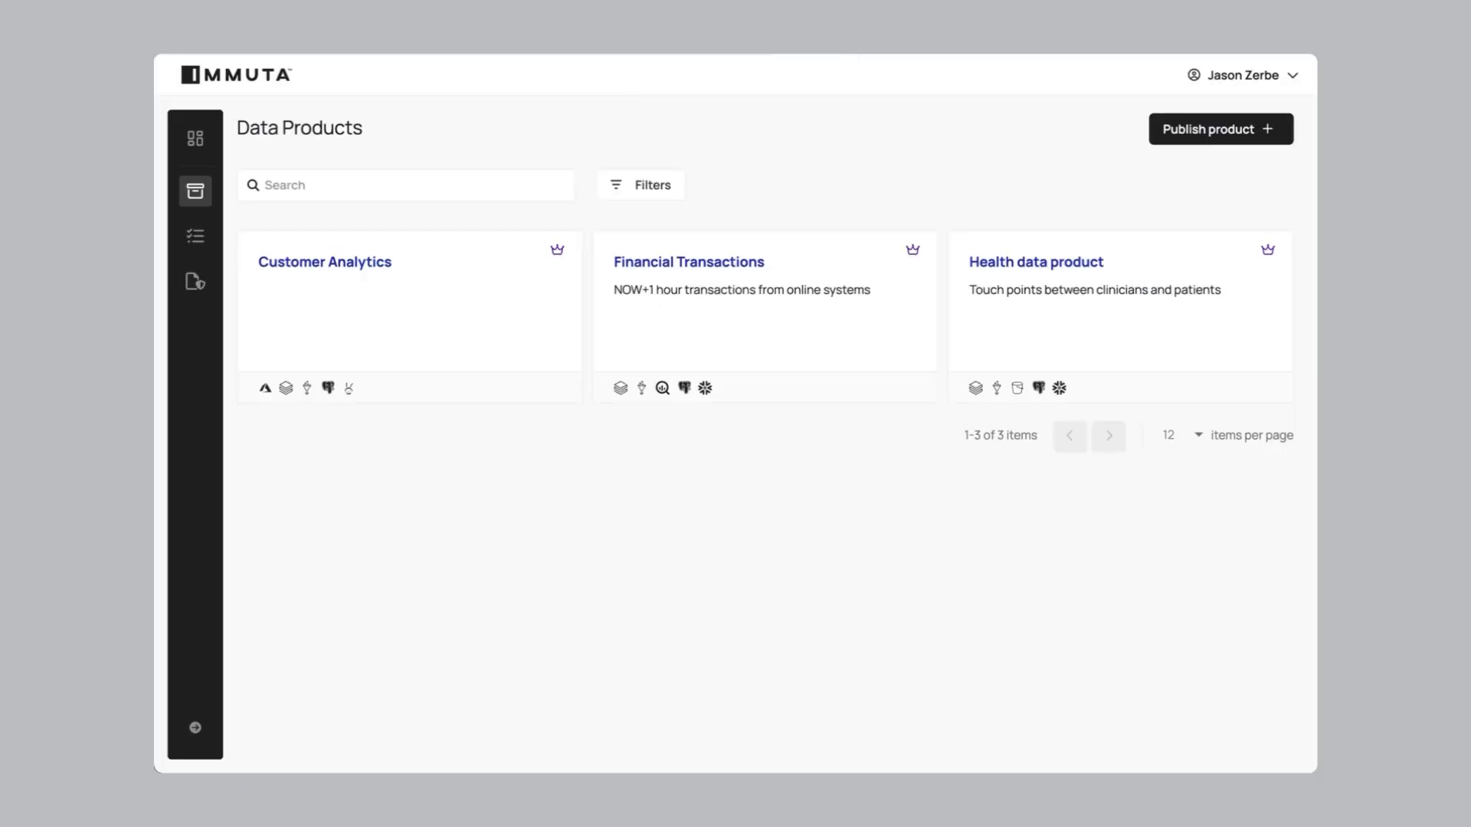